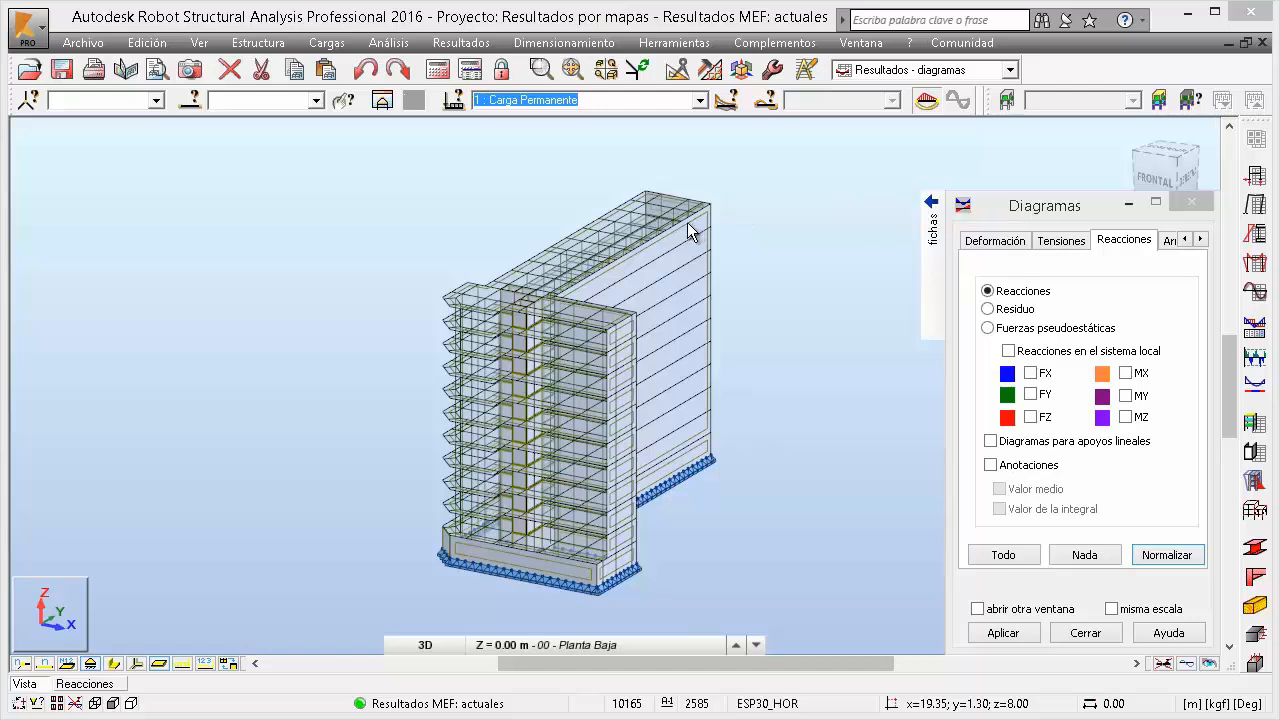
Step: Switch to the Resultados - mapas layout and show the detailed result options for the maps
{"action": "left_click", "coordinate": [1008, 72]}
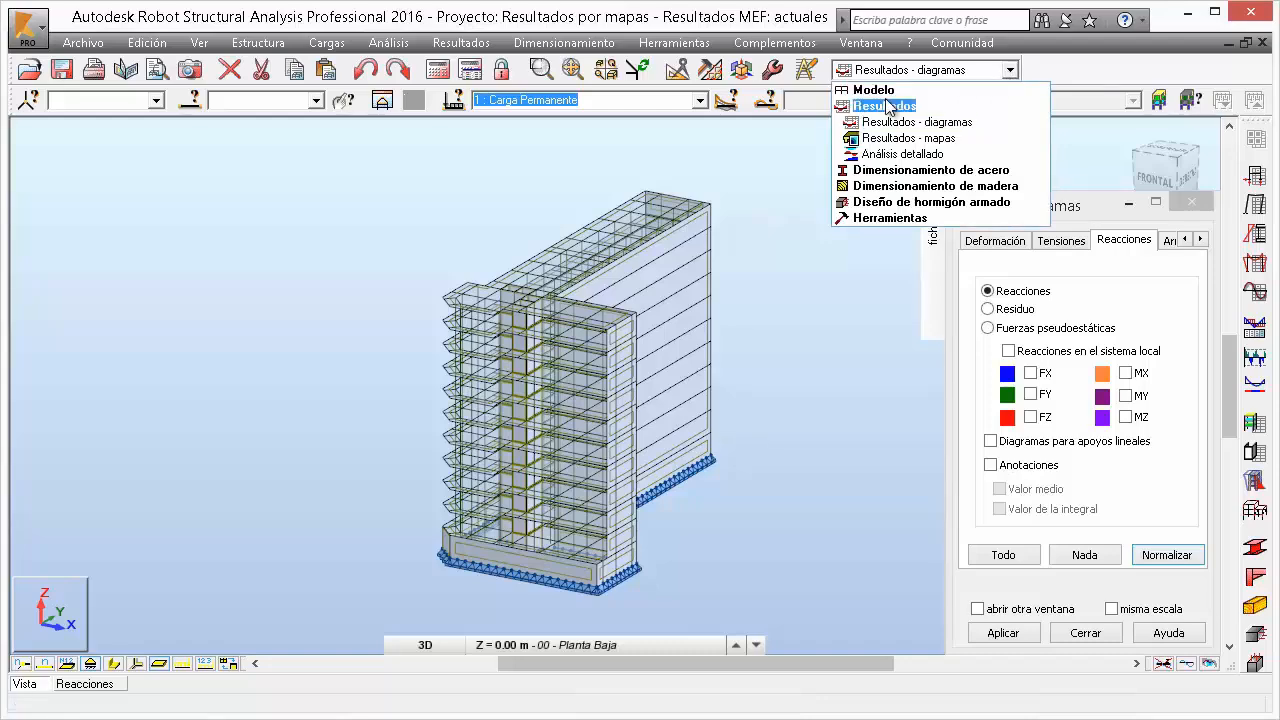
{"action": "left_click", "coordinate": [918, 139]}
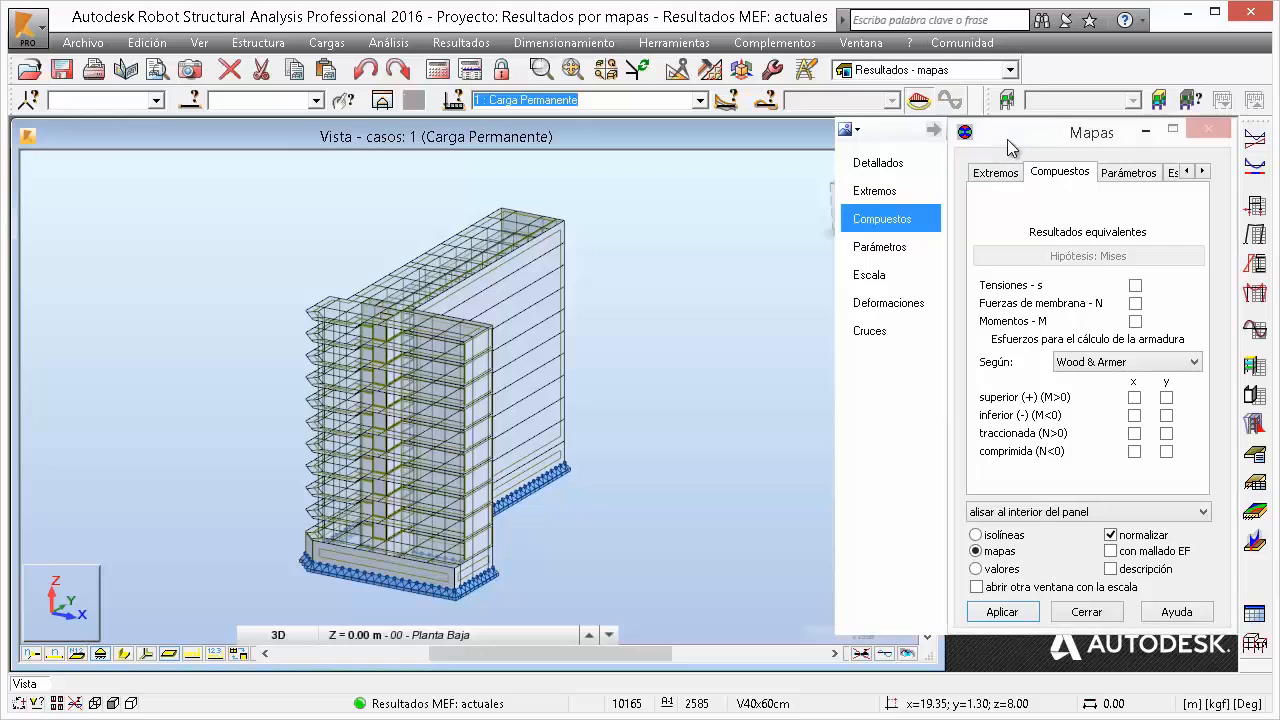
{"action": "left_click_drag", "start_coordinate": [1007, 139], "coordinate": [992, 146]}
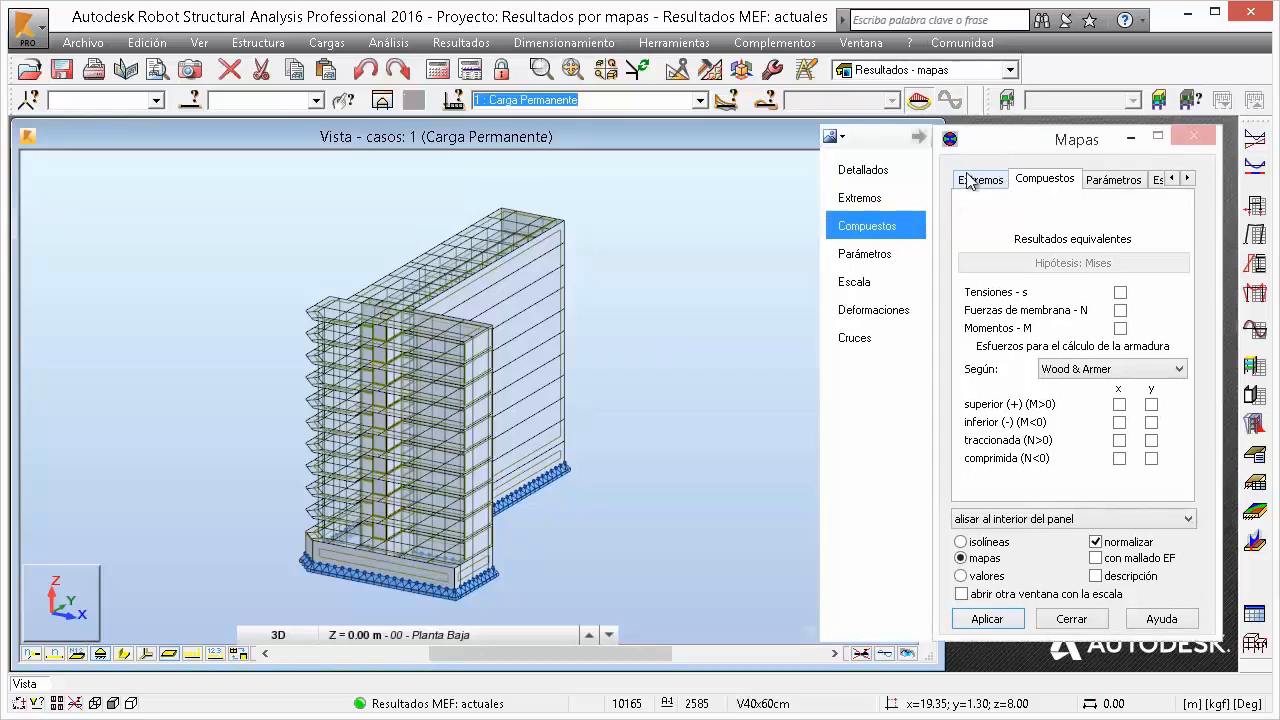
{"action": "left_click", "coordinate": [895, 174]}
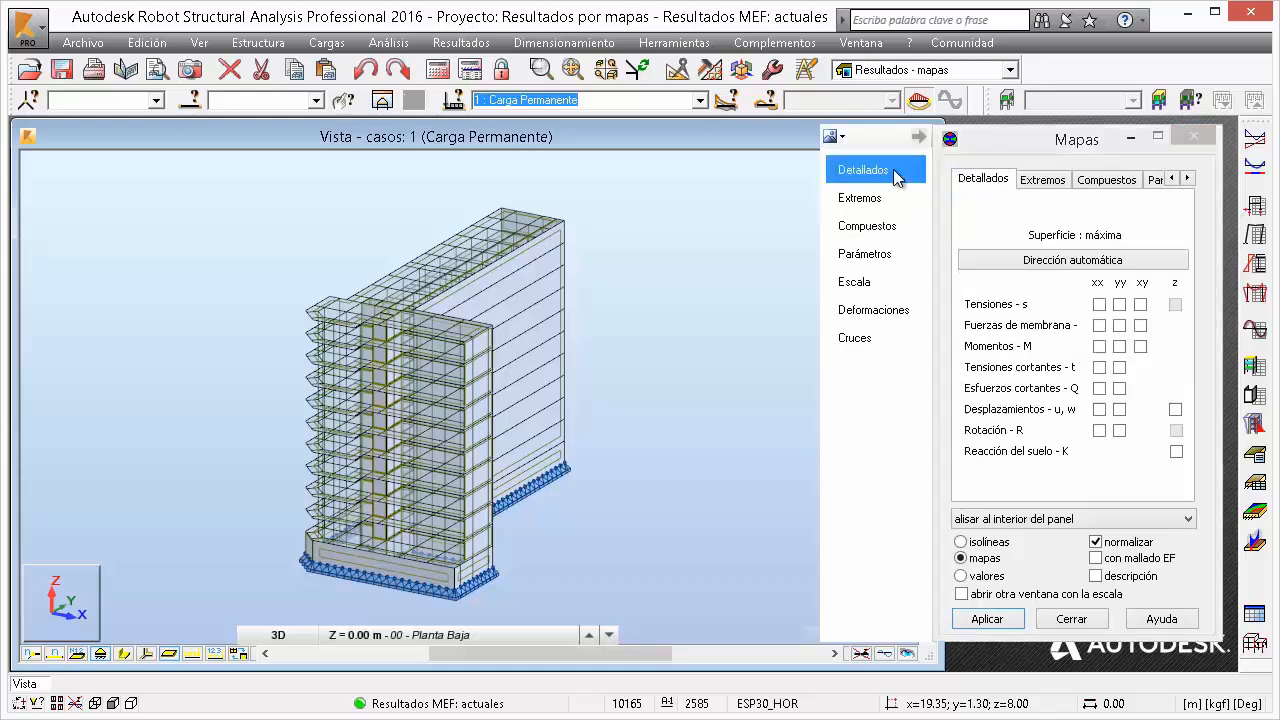
Step: Try the xx membrane force component with the superior and del medio surfaces in the map parameters
{"action": "left_click", "coordinate": [1119, 304]}
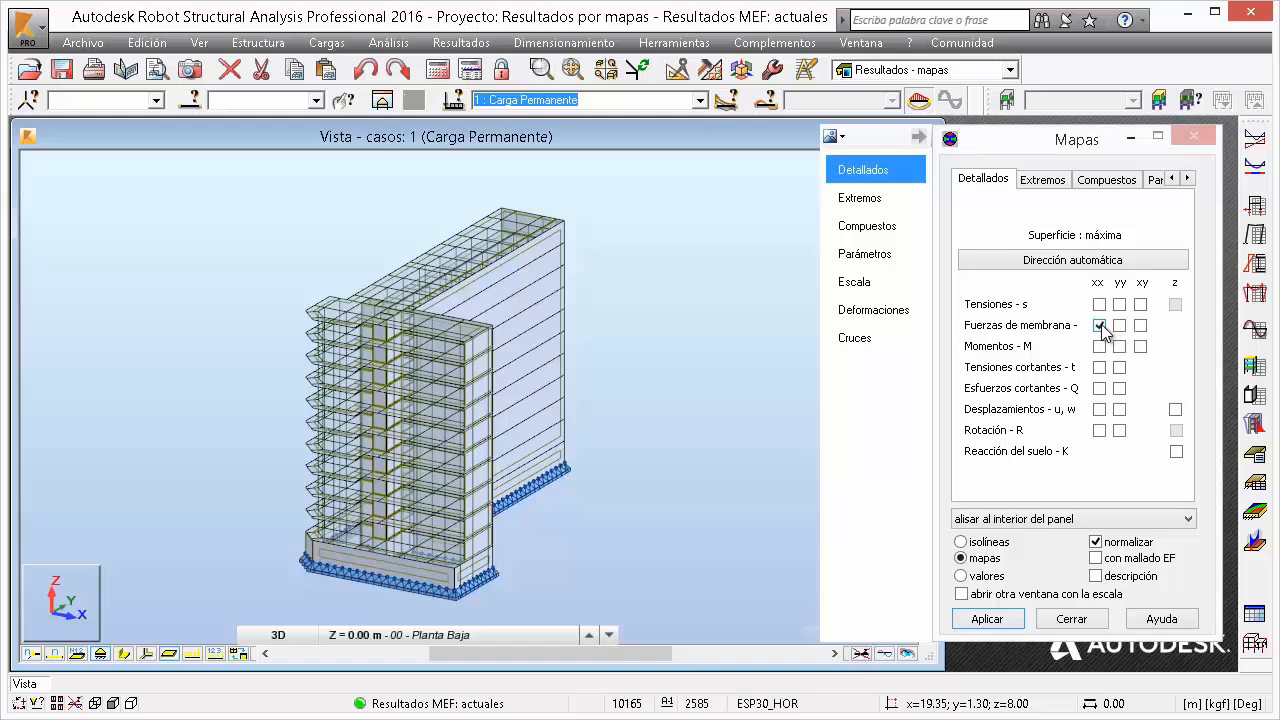
{"action": "left_click", "coordinate": [883, 262]}
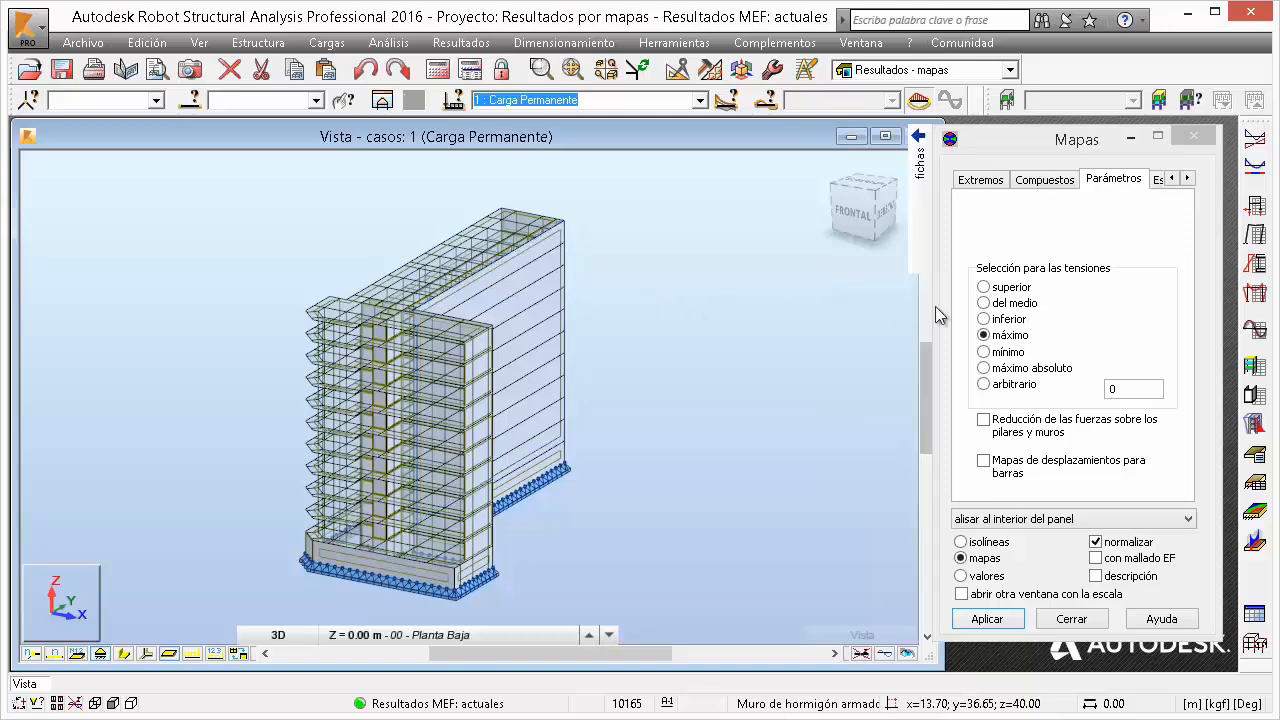
{"action": "left_click", "coordinate": [1025, 290]}
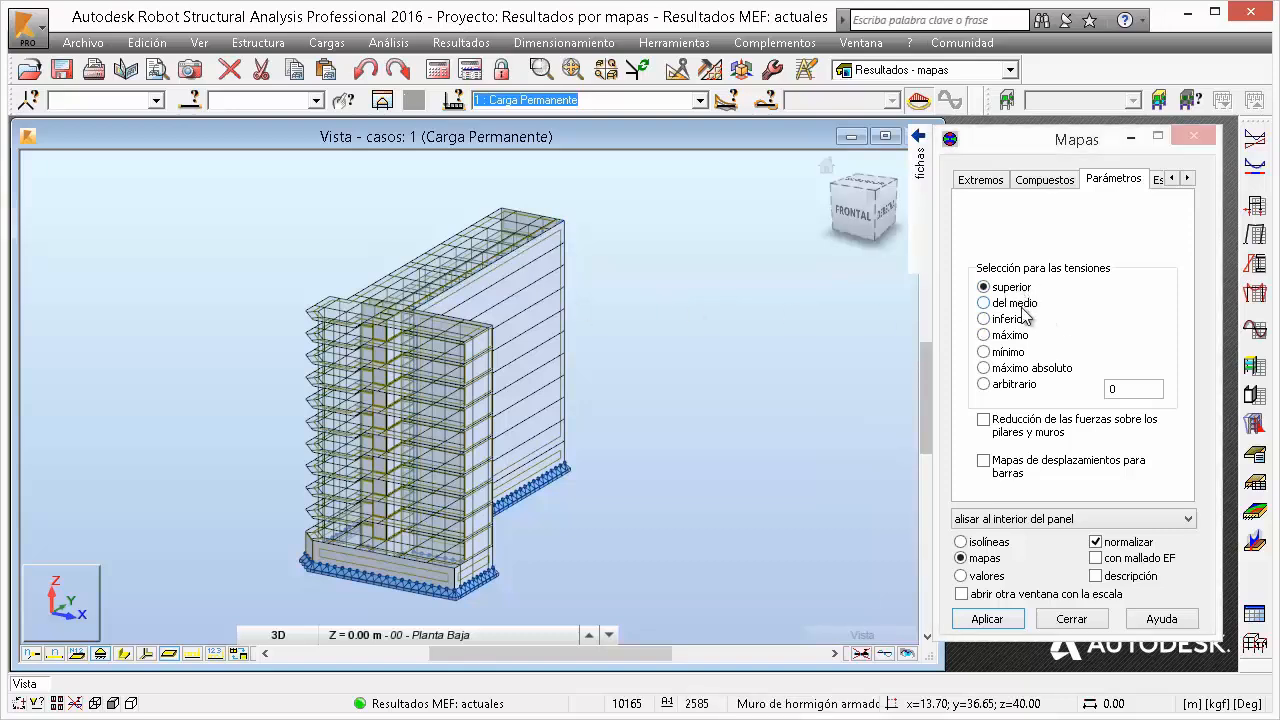
{"action": "left_click", "coordinate": [1016, 303]}
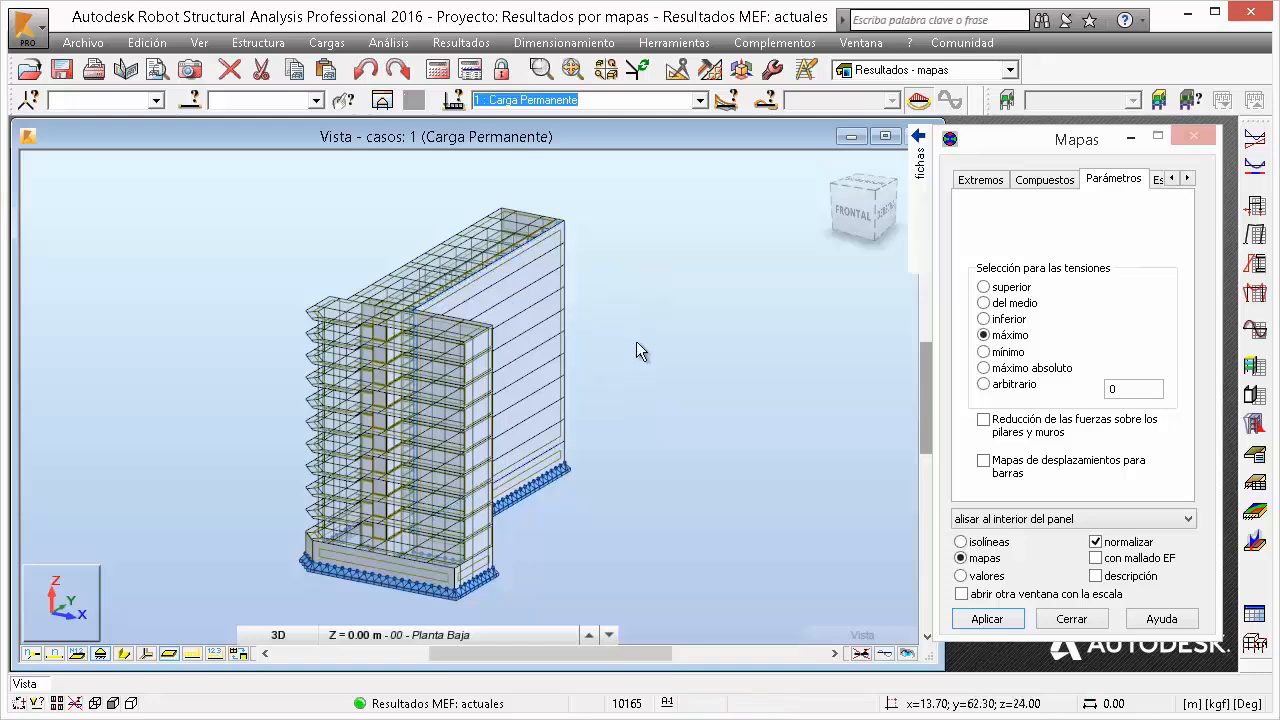
Step: Display the detailed xx stress map (Tensiones - s) and view the building from its other side
{"action": "left_click", "coordinate": [918, 160]}
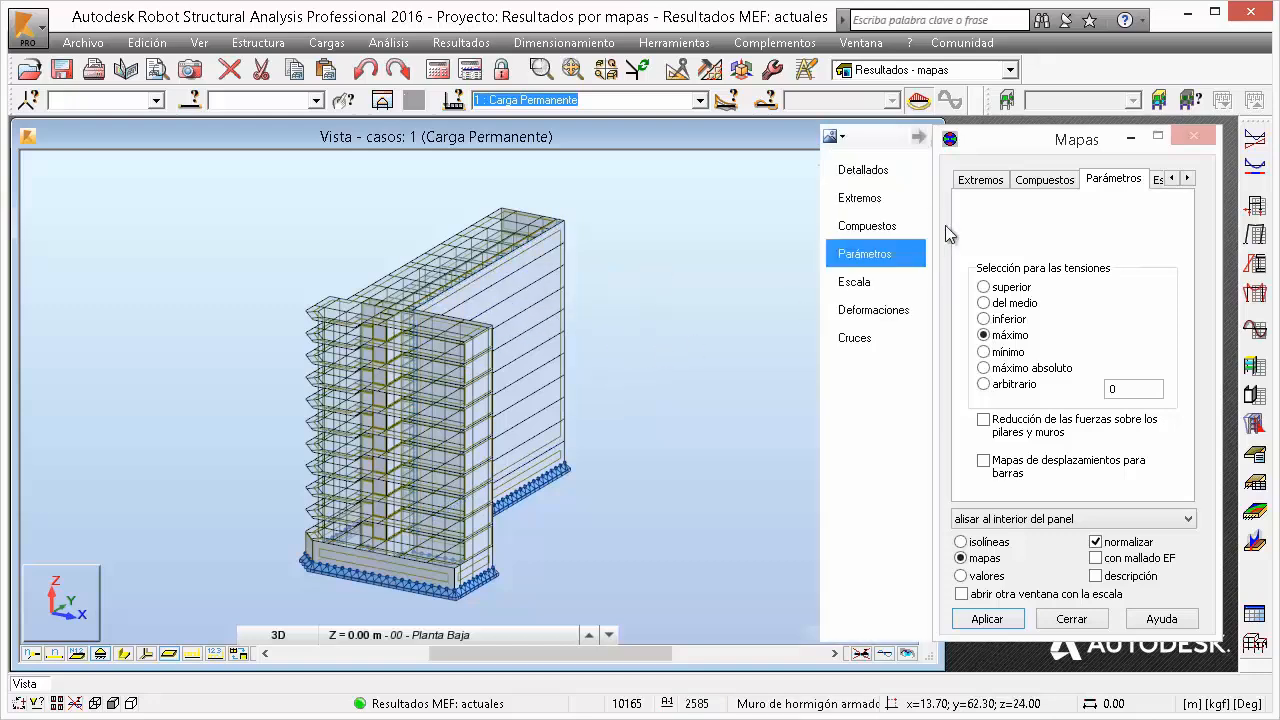
{"action": "left_click", "coordinate": [872, 175]}
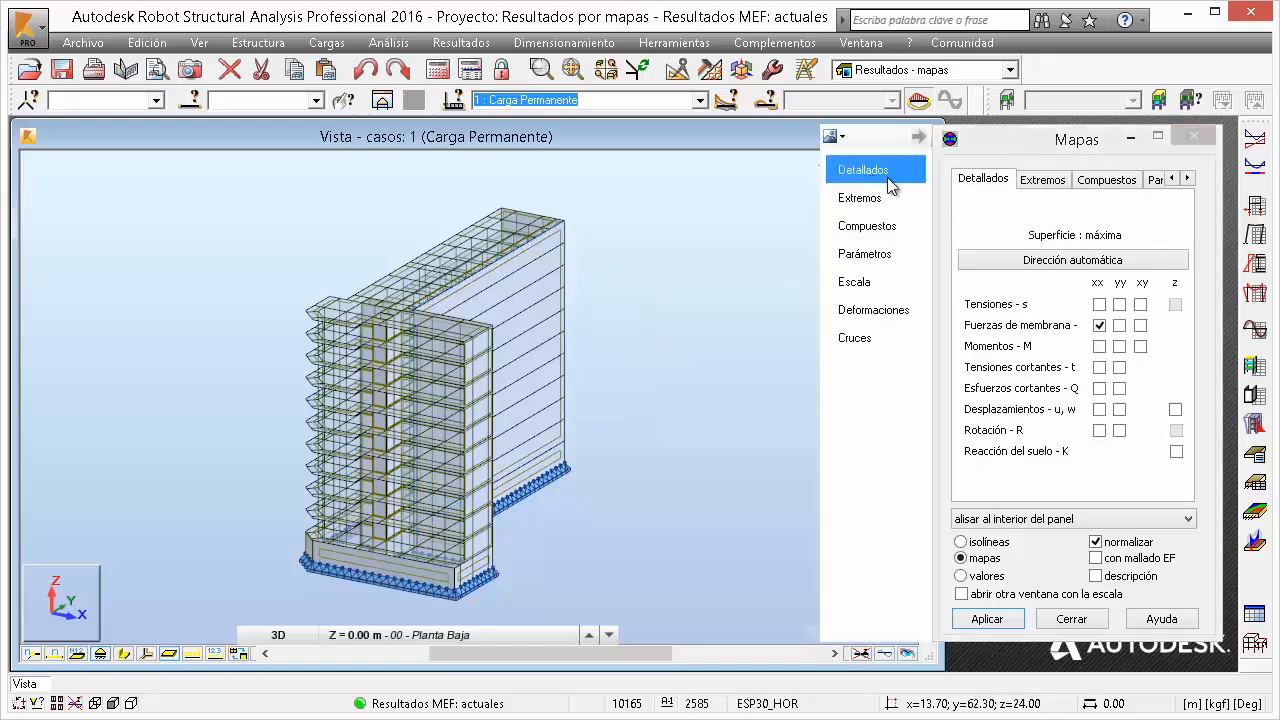
{"action": "left_click", "coordinate": [1100, 304]}
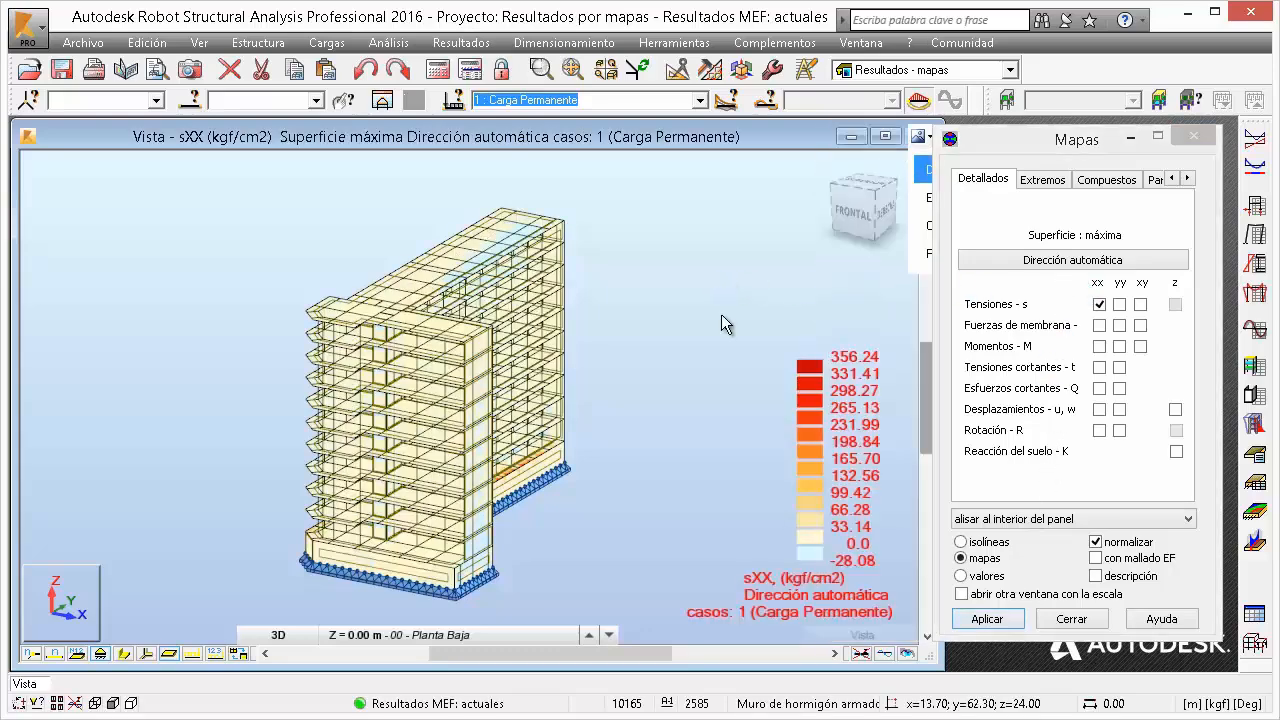
{"action": "middle_click_drag", "start_coordinate": [721, 314], "coordinate": [614, 320], "text": "shift"}
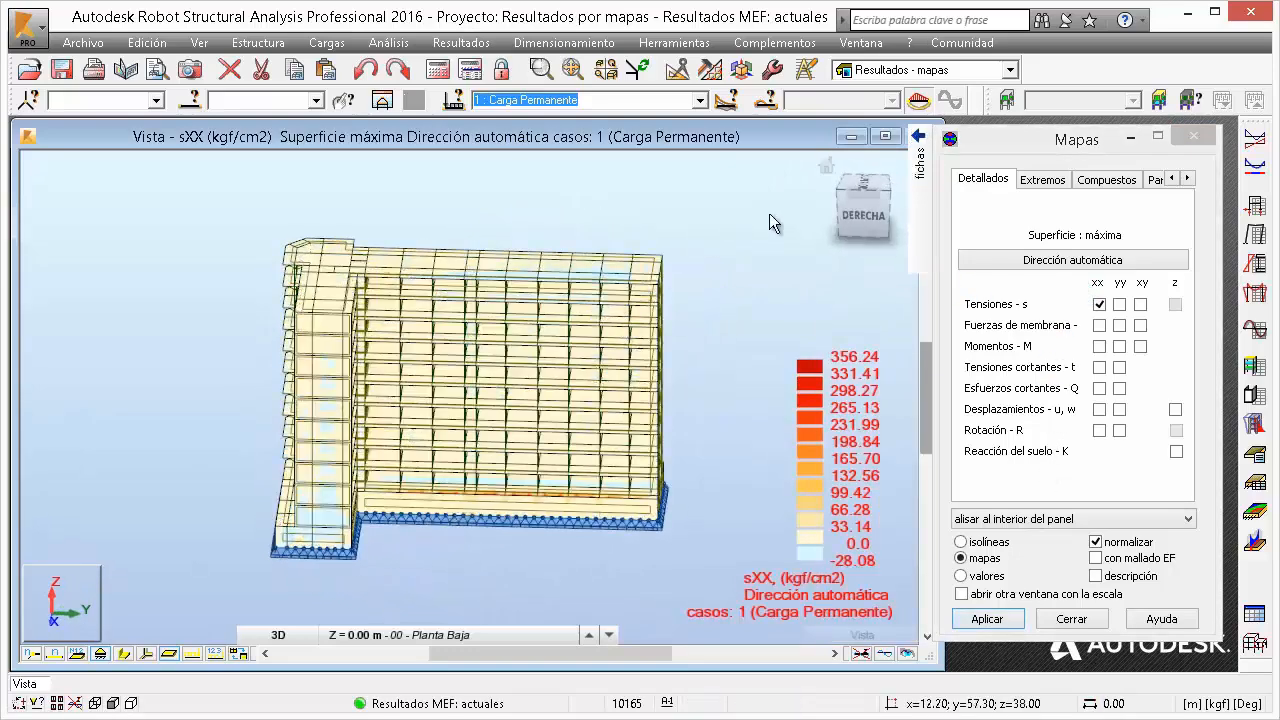
{"action": "middle_click_drag", "start_coordinate": [769, 213], "coordinate": [735, 413], "text": "shift"}
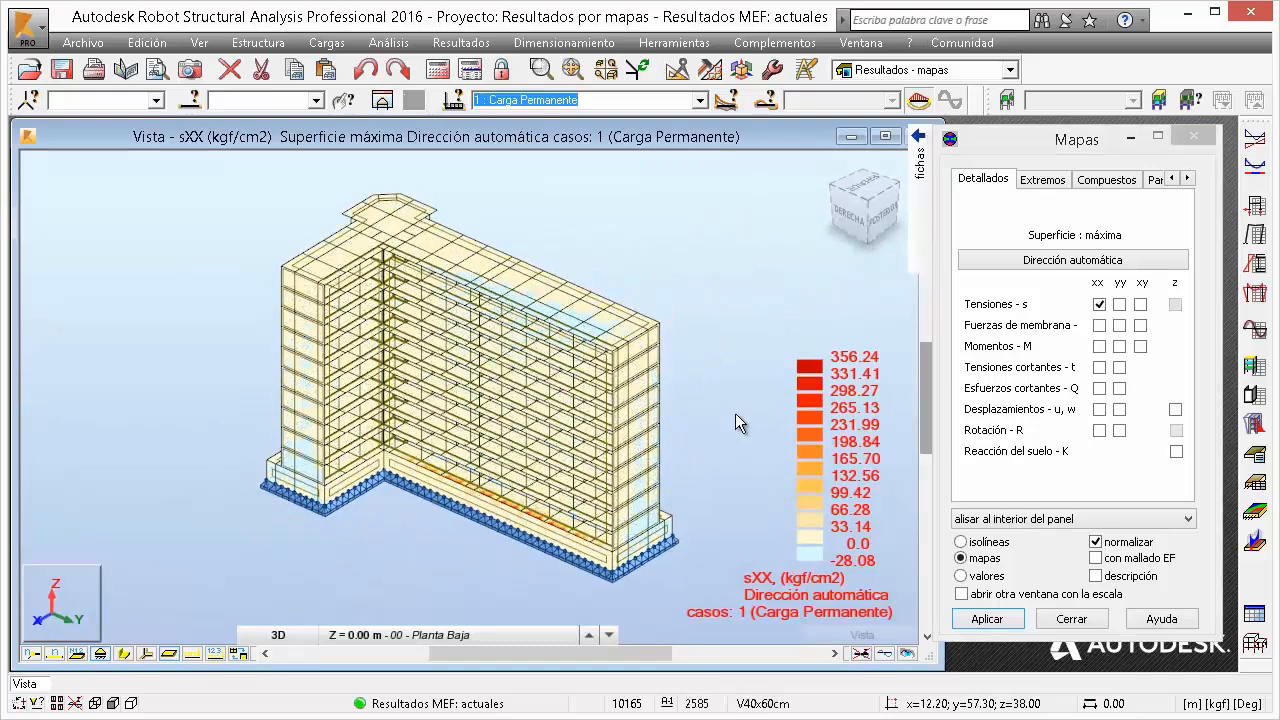
Step: Display the xy stress map instead of xx and inspect the walls at the building's base
{"action": "left_click", "coordinate": [1140, 304]}
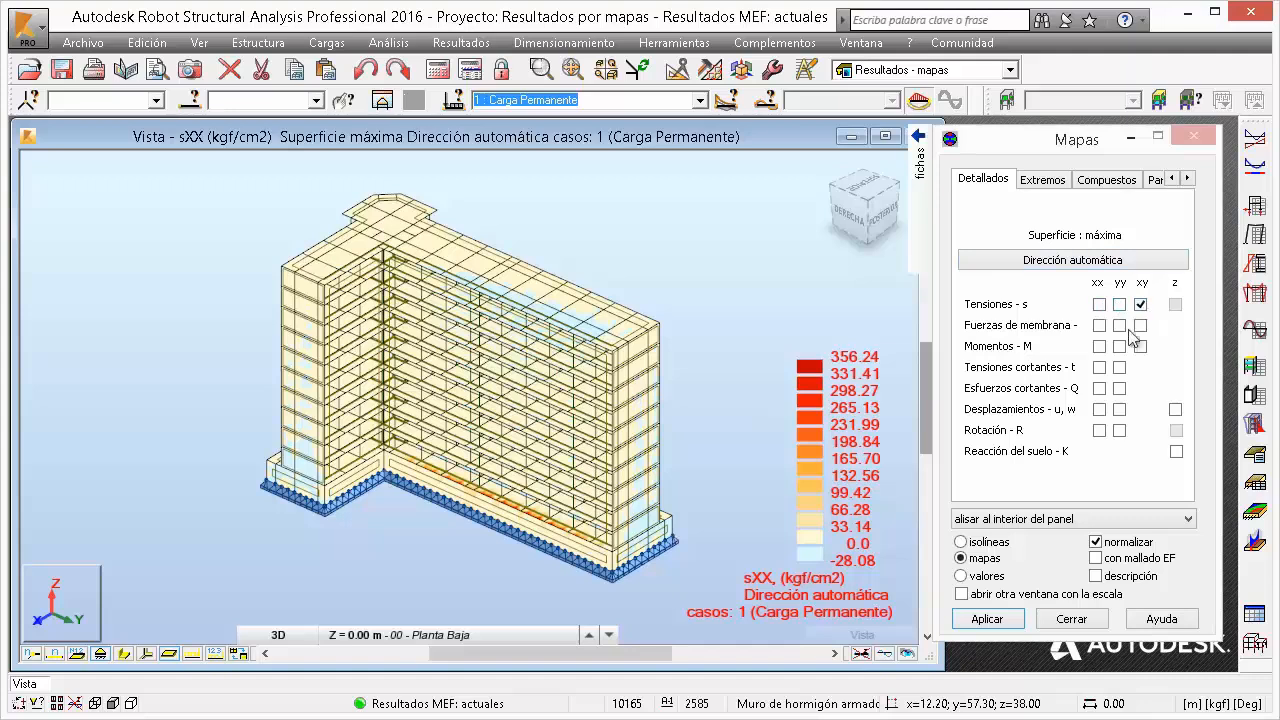
{"action": "left_click", "coordinate": [987, 618]}
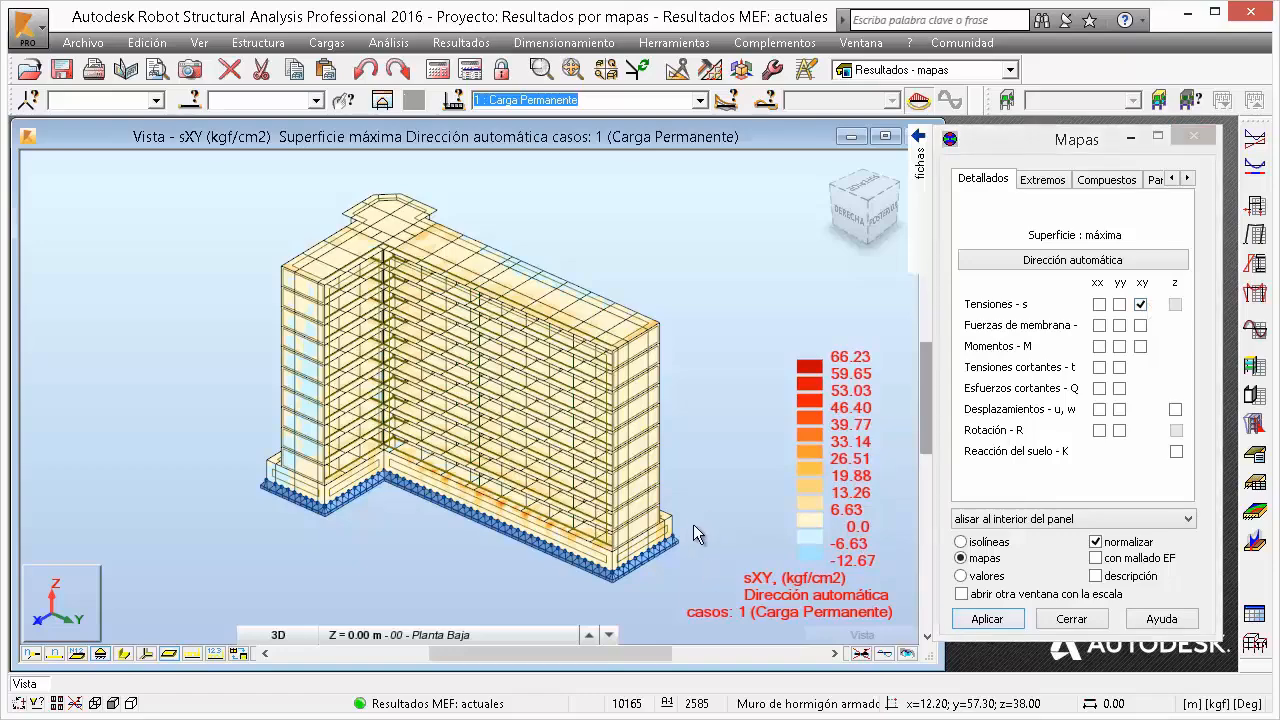
{"action": "scroll", "coordinate": [700, 515], "scroll_direction": "up", "scroll_amount": 5}
{"action": "scroll", "coordinate": [699, 515], "scroll_direction": "up", "scroll_amount": 3}
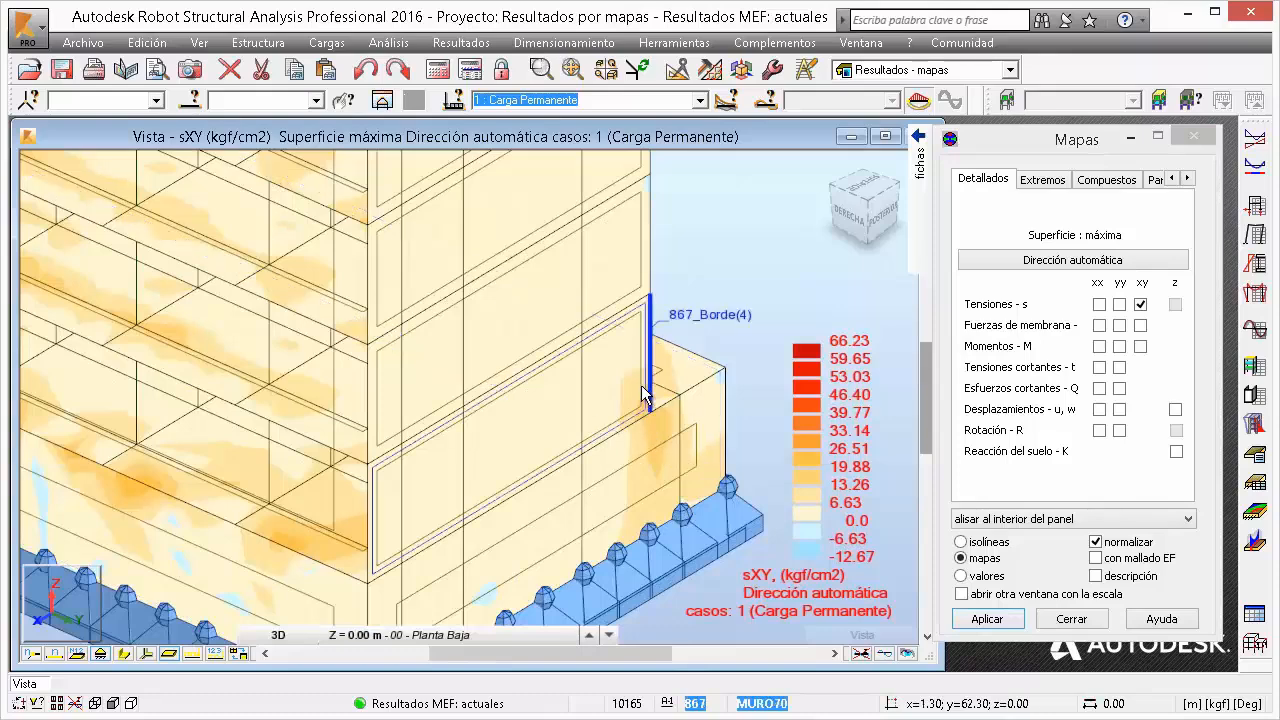
{"action": "scroll", "coordinate": [652, 390], "scroll_direction": "down", "scroll_amount": 6}
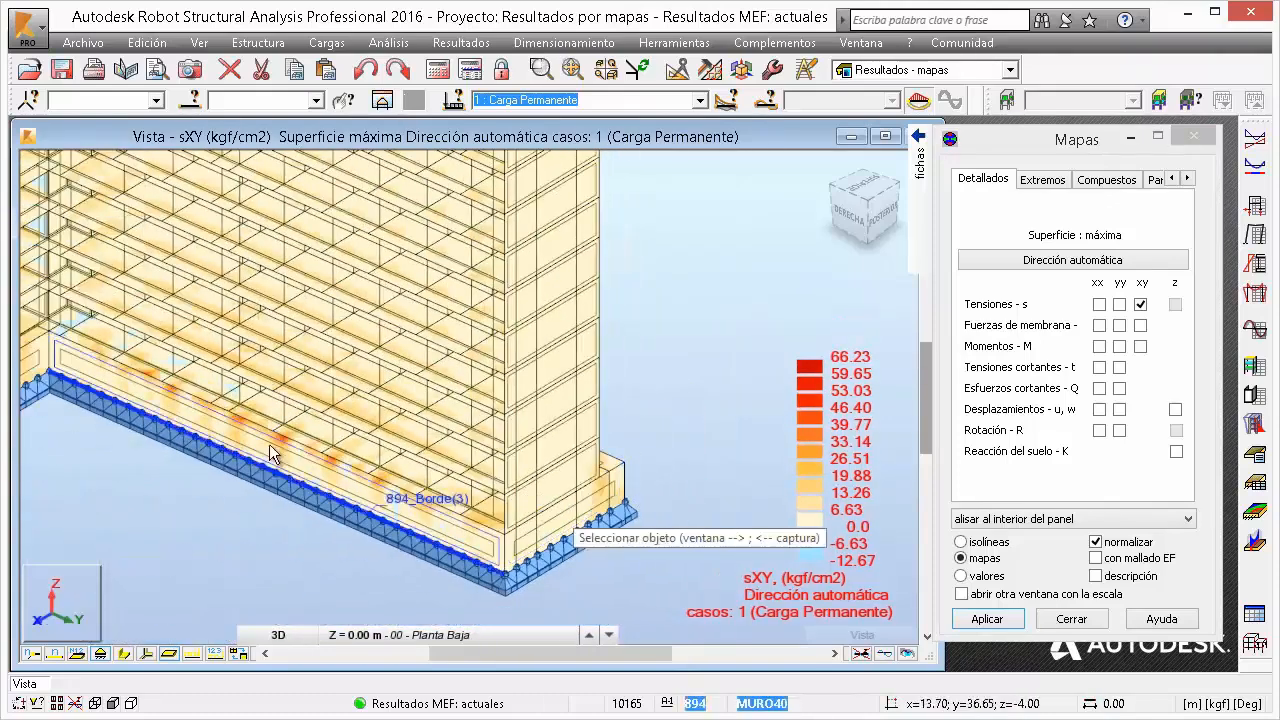
{"action": "scroll", "coordinate": [609, 389], "scroll_direction": "down", "scroll_amount": 3}
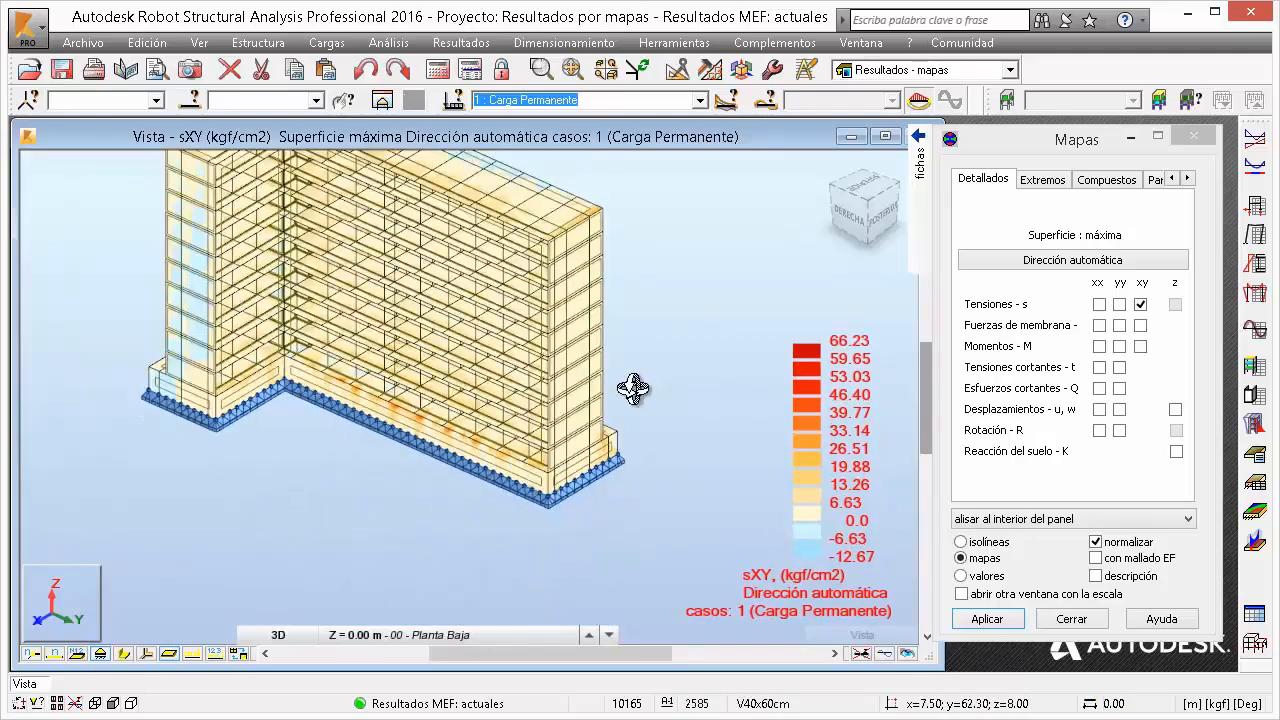
{"action": "middle_click_drag", "start_coordinate": [634, 386], "coordinate": [492, 390], "text": "shift"}
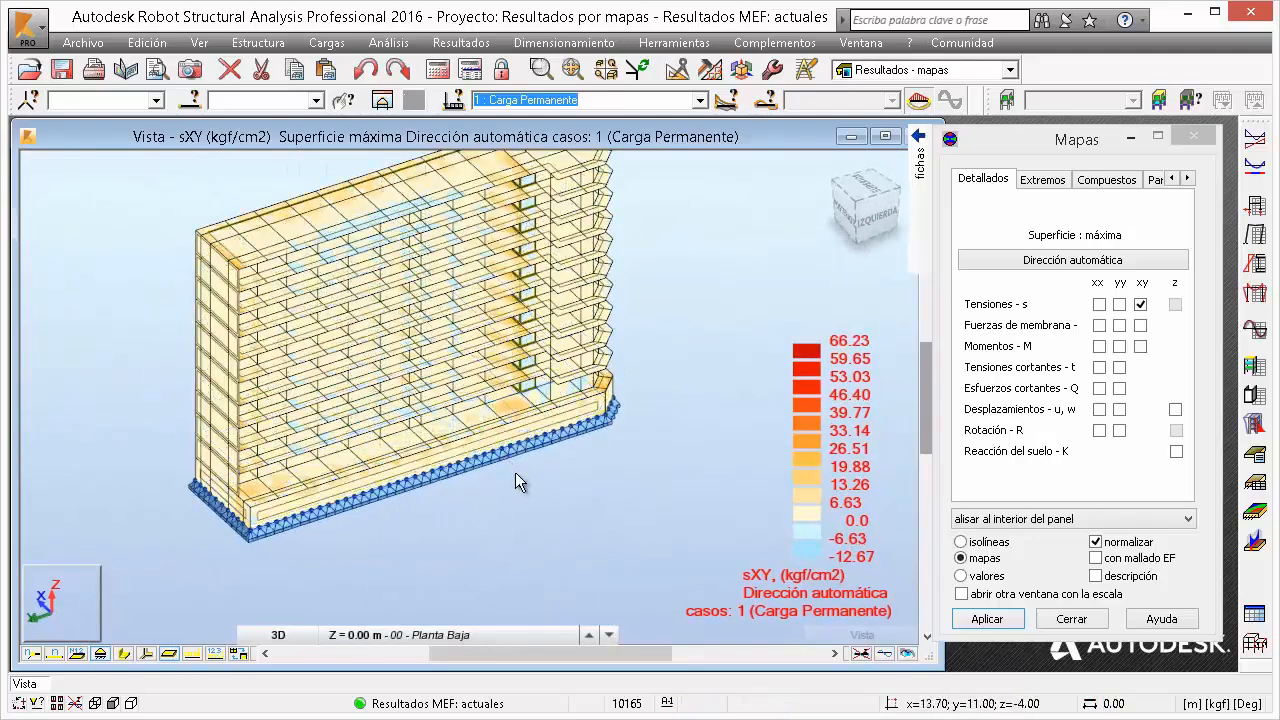
Step: Display the xy stress map for the superior surface, followed by the del medio surface, and inspect the base corner
{"action": "left_click", "coordinate": [1160, 181]}
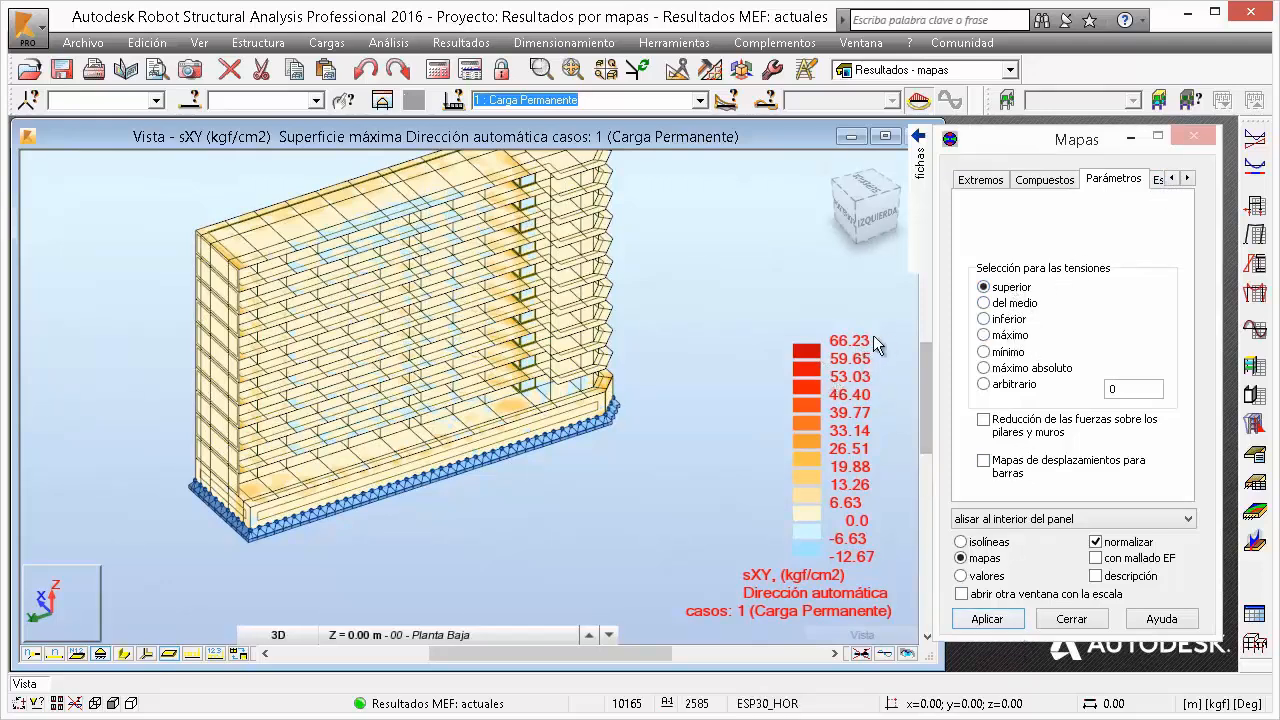
{"action": "left_click", "coordinate": [1012, 620]}
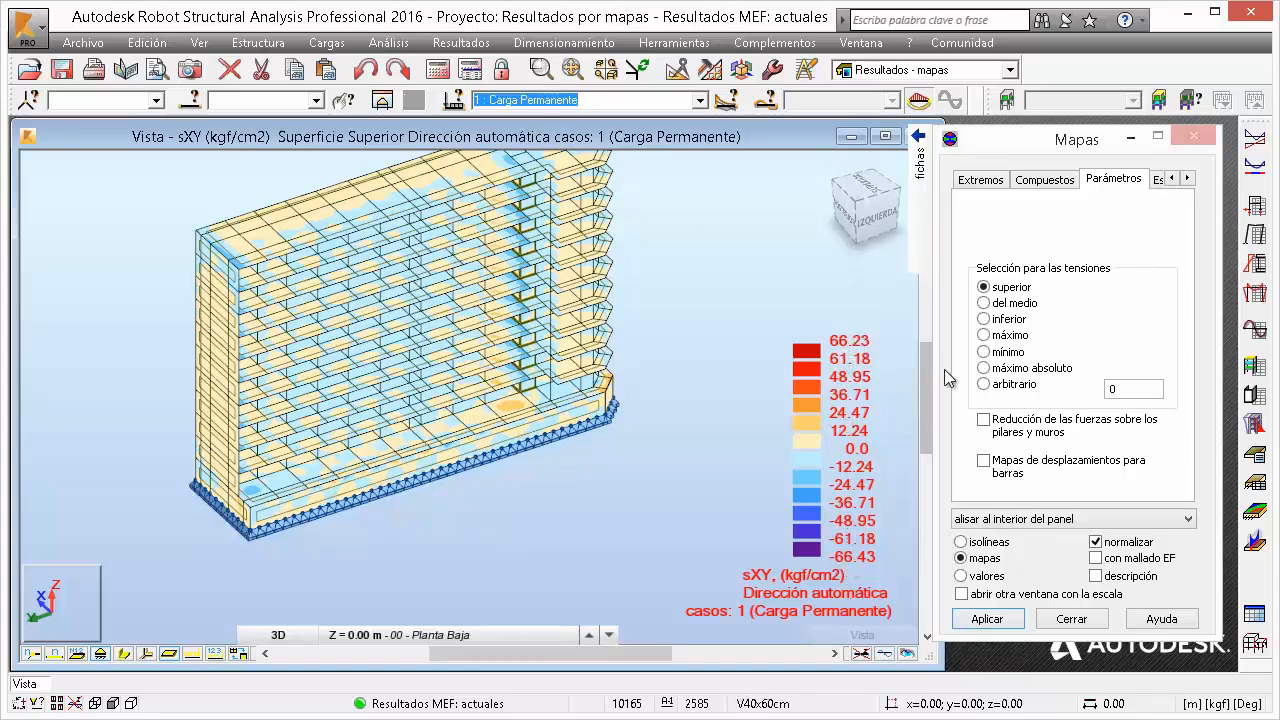
{"action": "left_click", "coordinate": [1012, 304]}
{"action": "left_click", "coordinate": [987, 619]}
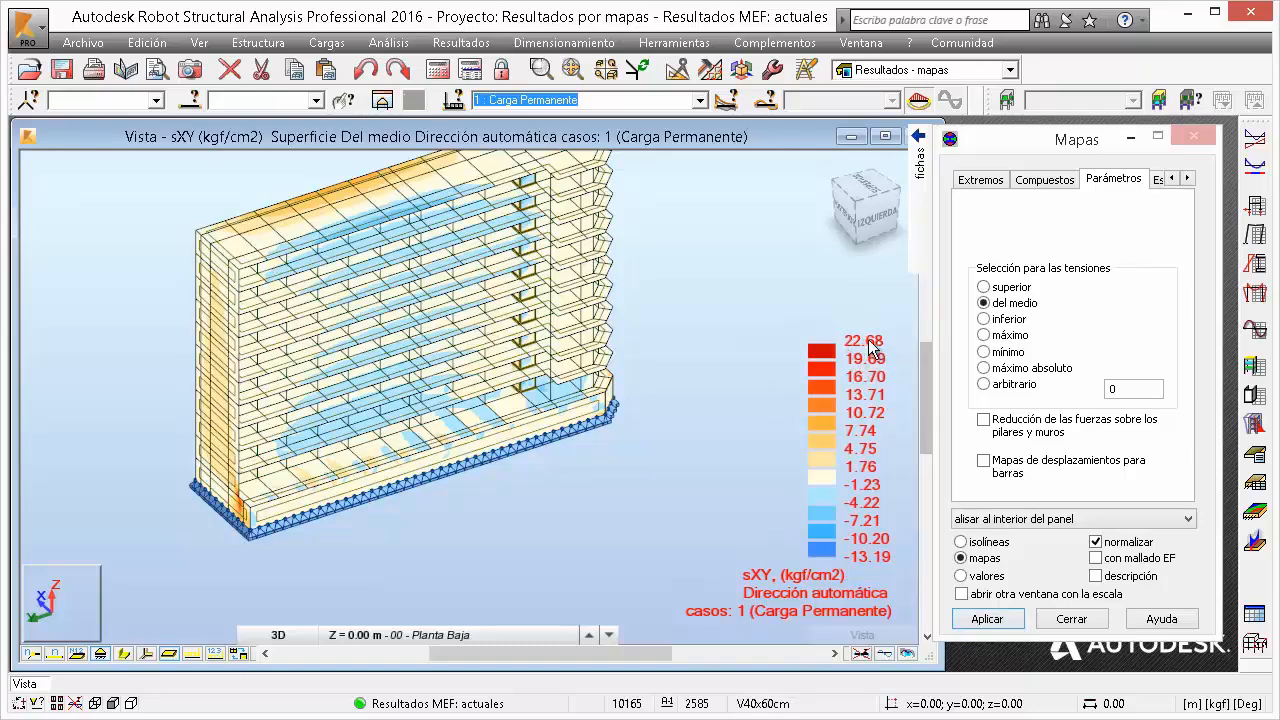
{"action": "scroll", "coordinate": [434, 545], "scroll_direction": "up", "scroll_amount": 5}
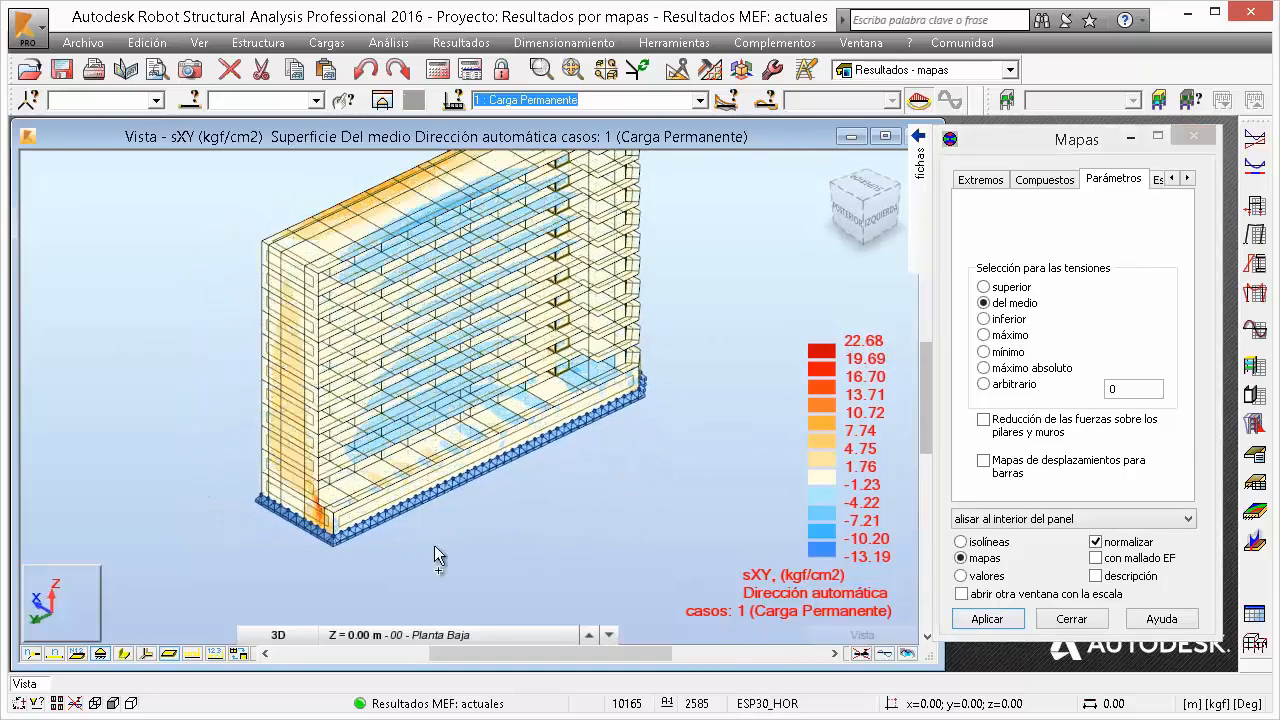
{"action": "scroll", "coordinate": [905, 435], "scroll_direction": "down", "scroll_amount": 2}
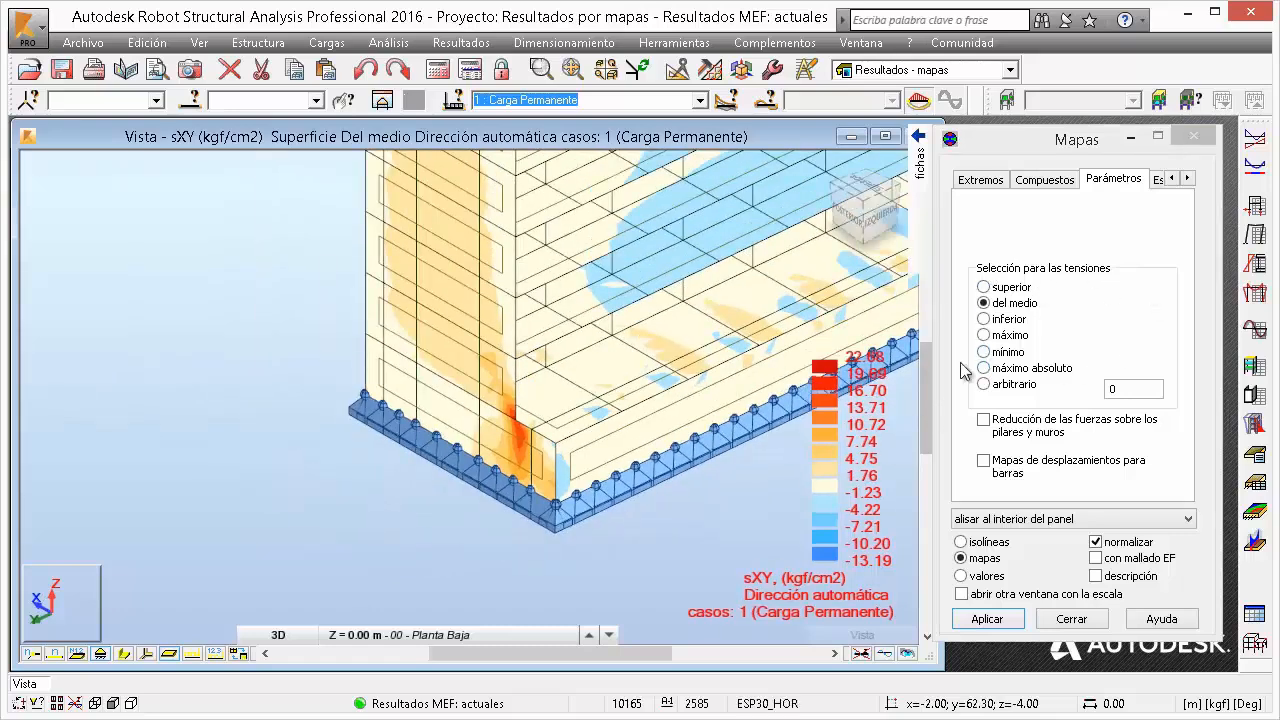
Step: Set the stress selection to máximo and apply it to the xy stress map
{"action": "left_click", "coordinate": [1005, 334]}
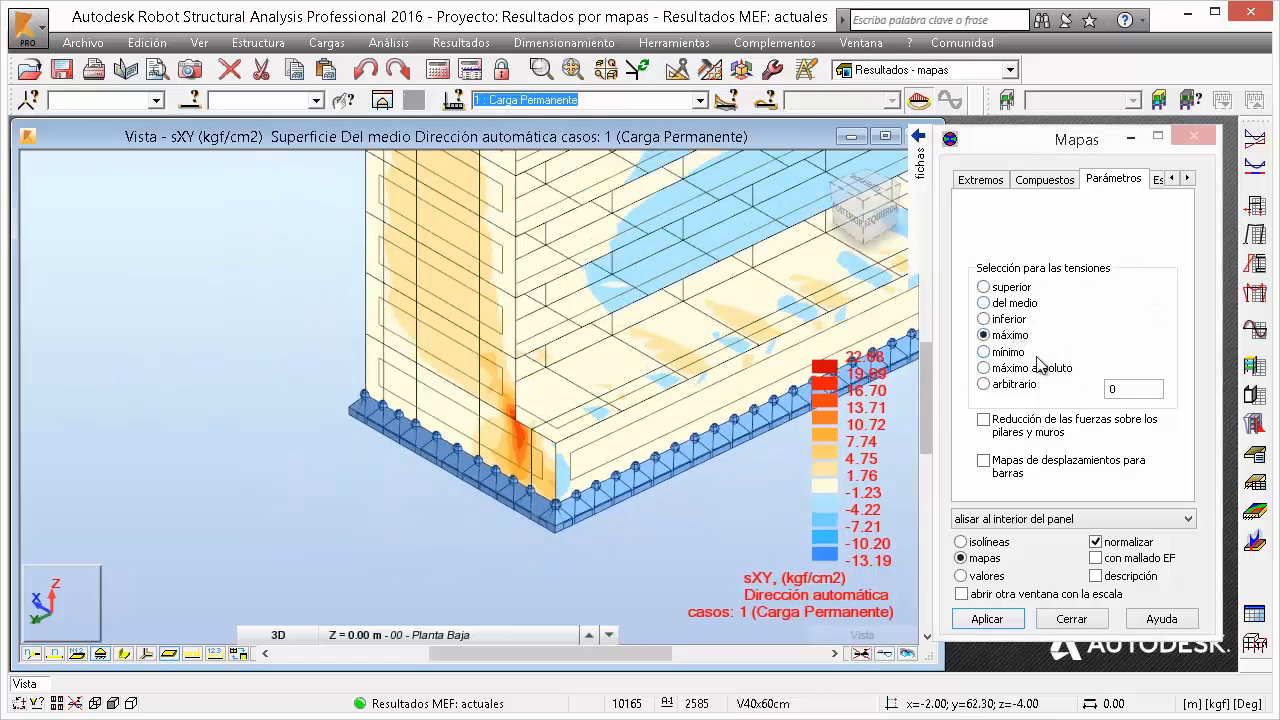
{"action": "left_click", "coordinate": [987, 619]}
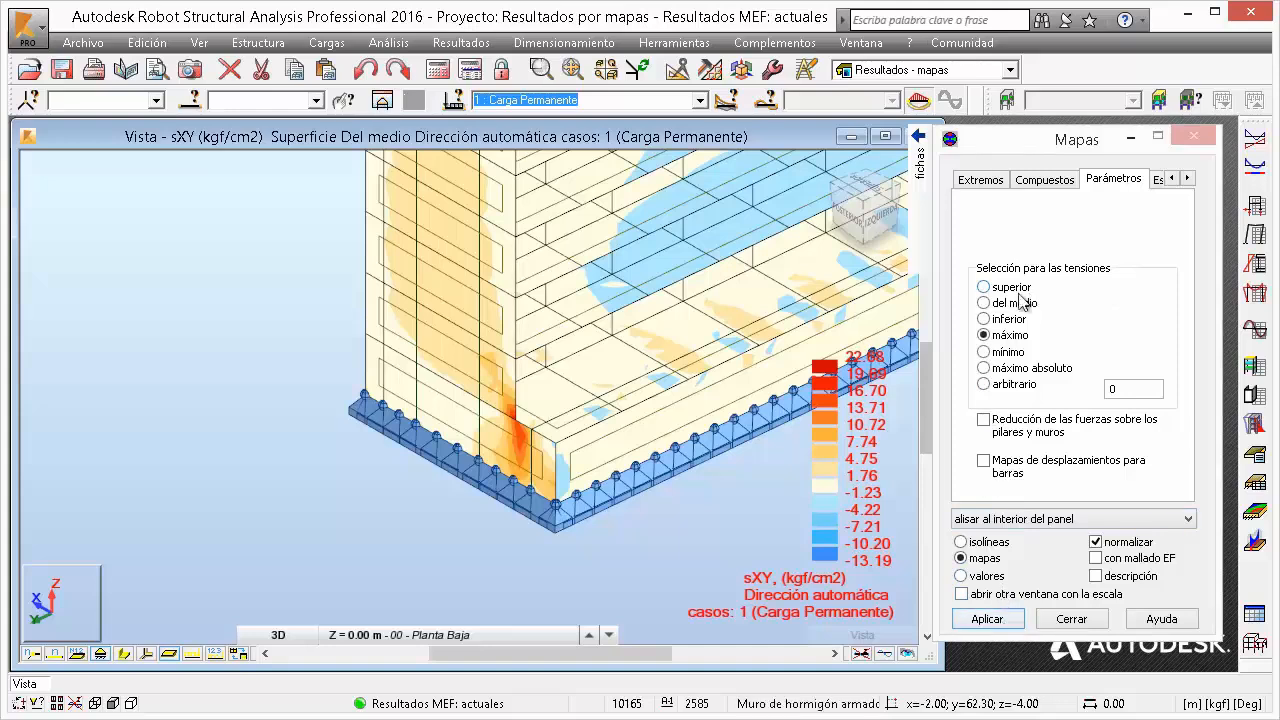
{"action": "left_click", "coordinate": [1005, 619]}
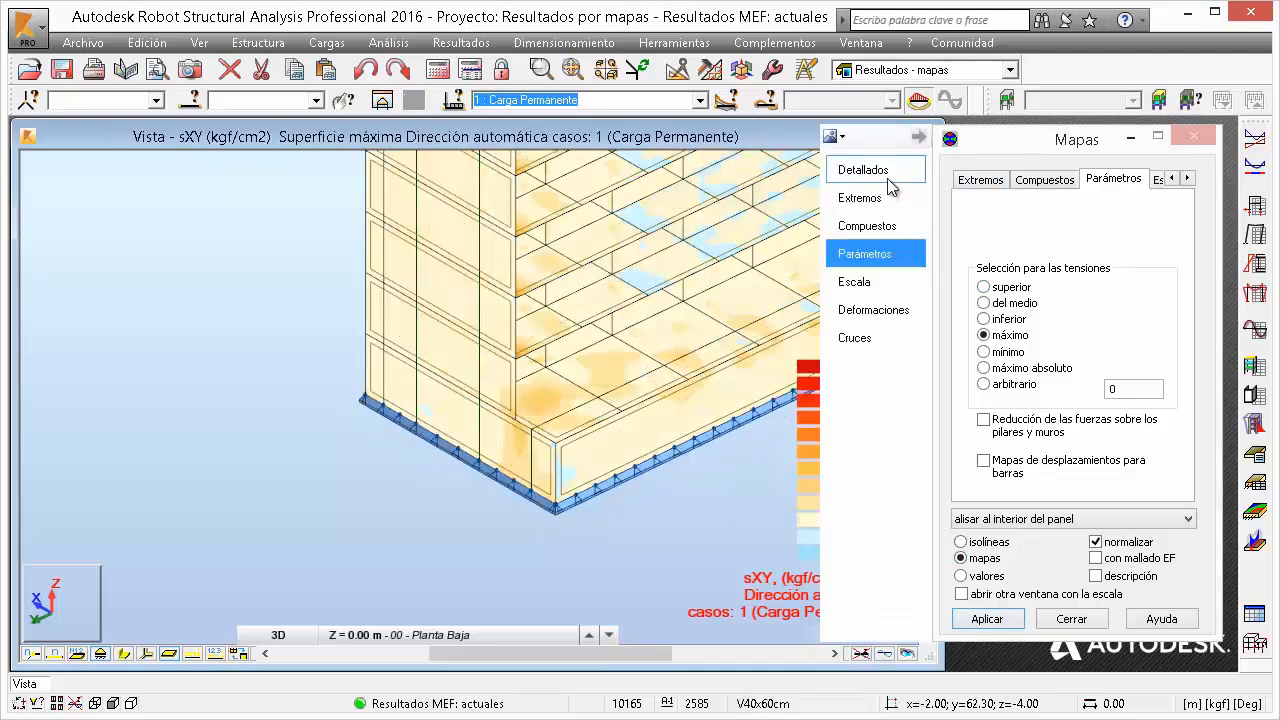
Step: Replace the stress map with the xx displacement map (Desplazamientos - u, w) and inspect the whole building
{"action": "left_click", "coordinate": [890, 186]}
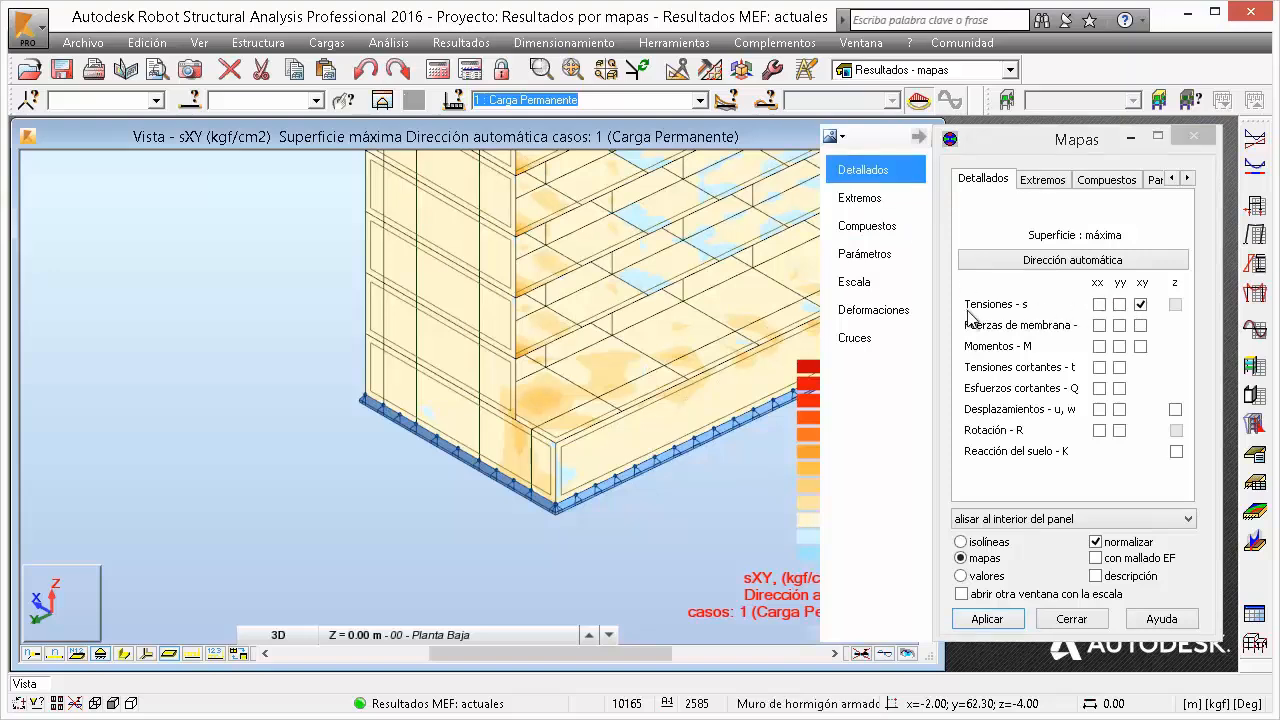
{"action": "left_click", "coordinate": [1141, 308]}
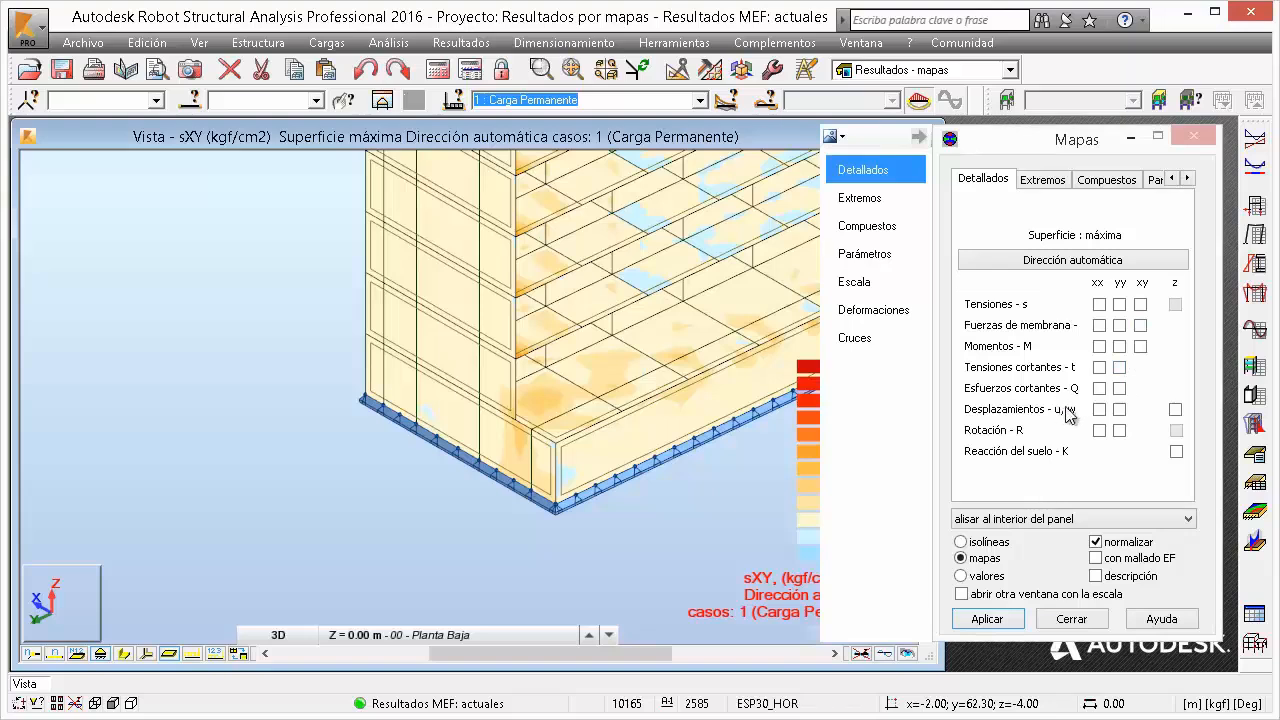
{"action": "left_click", "coordinate": [1099, 410]}
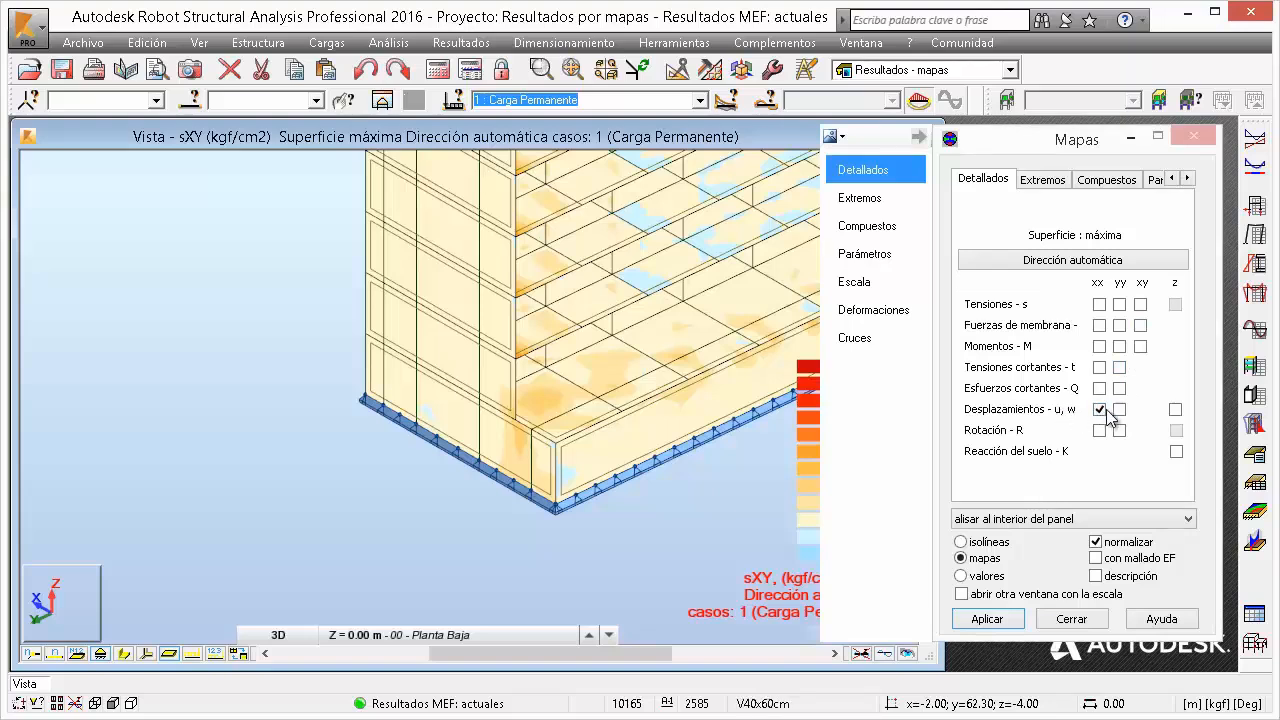
{"action": "left_click", "coordinate": [987, 619]}
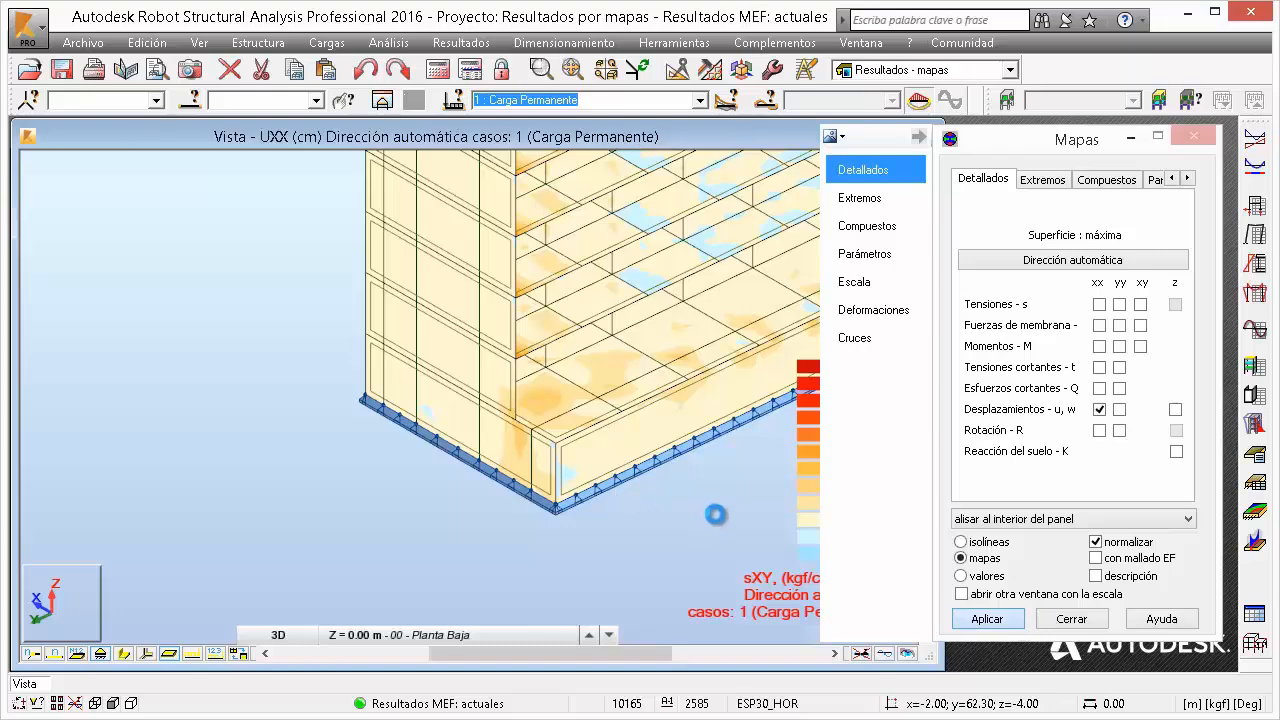
{"action": "scroll", "coordinate": [505, 532], "scroll_direction": "down", "scroll_amount": 5}
{"action": "middle_click_drag", "start_coordinate": [507, 532], "coordinate": [605, 305], "text": "shift"}
{"action": "middle_click_drag", "start_coordinate": [420, 245], "coordinate": [485, 290], "text": "shift"}
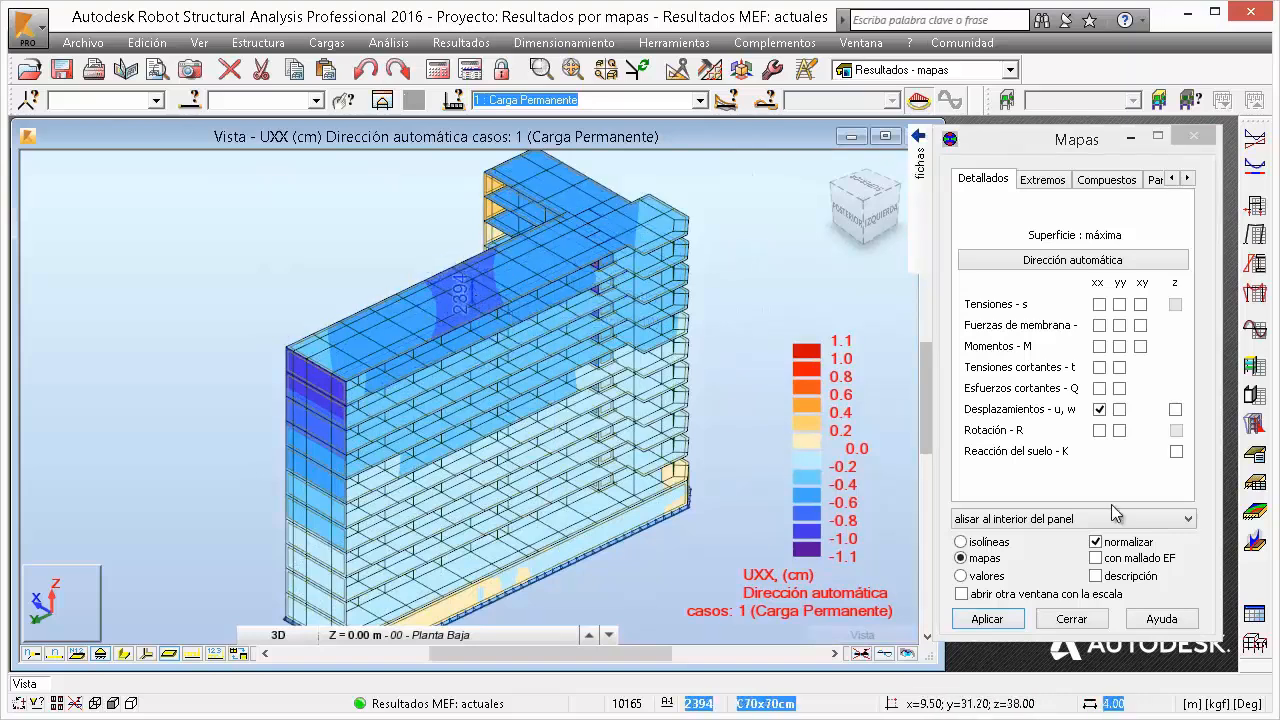
Step: Display the yy displacement map instead of xx and view the building from the opposite side
{"action": "left_click", "coordinate": [1119, 409]}
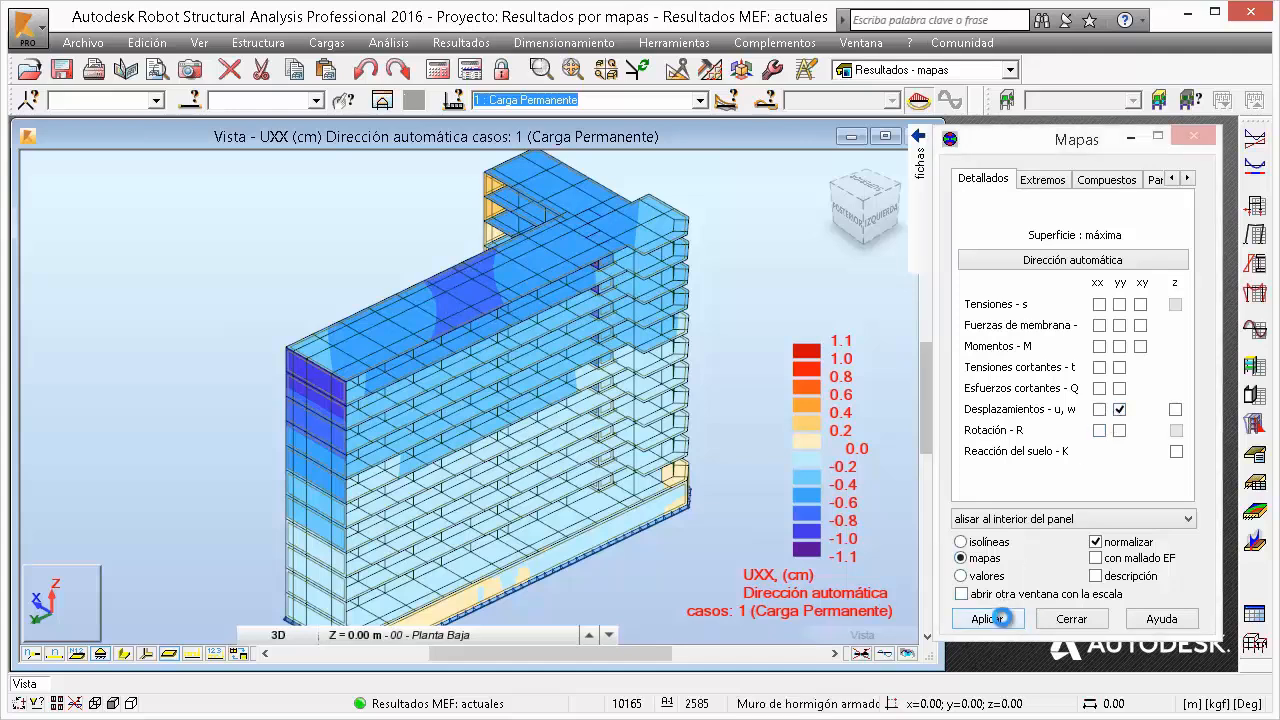
{"action": "key", "text": "Return"}
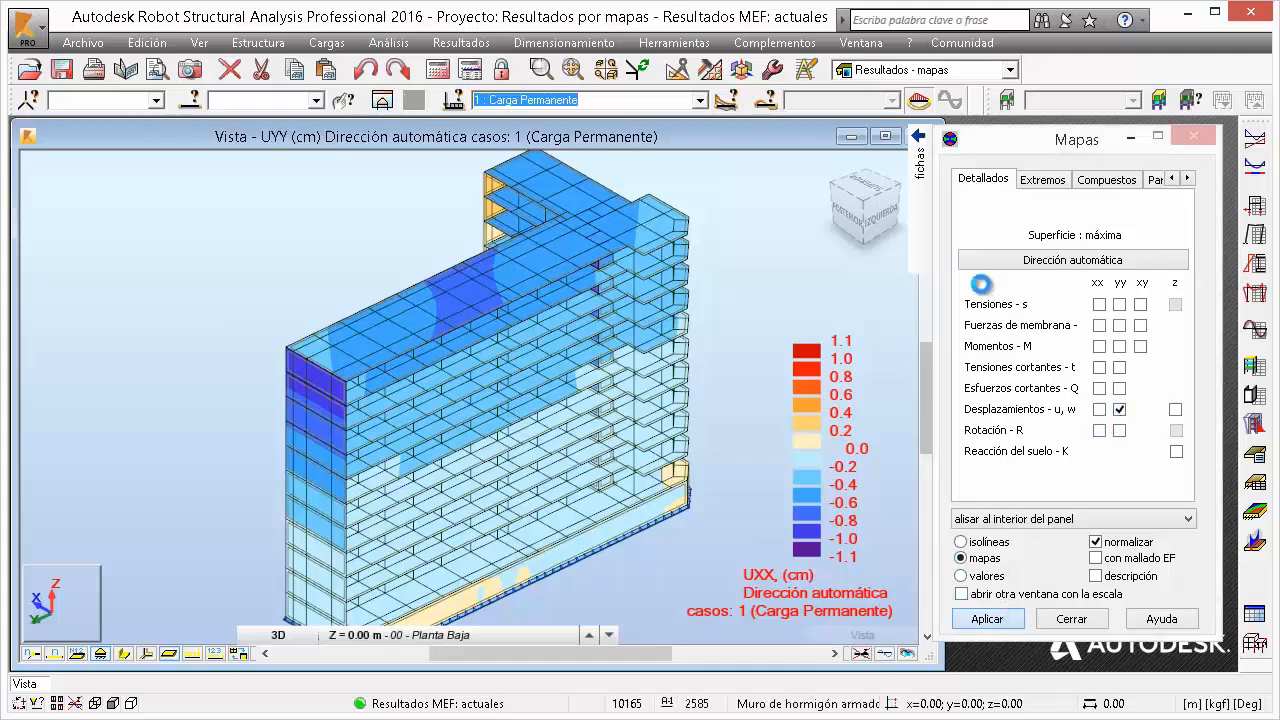
{"action": "mouse_move", "coordinate": [746, 308]}
{"action": "middle_mouse_down", "text": "shift"}
{"action": "mouse_move", "coordinate": [524, 283]}
{"action": "mouse_move", "coordinate": [534, 297]}
{"action": "mouse_move", "coordinate": [742, 318]}
{"action": "middle_mouse_up", "text": "shift"}
{"action": "left_click", "coordinate": [918, 160]}
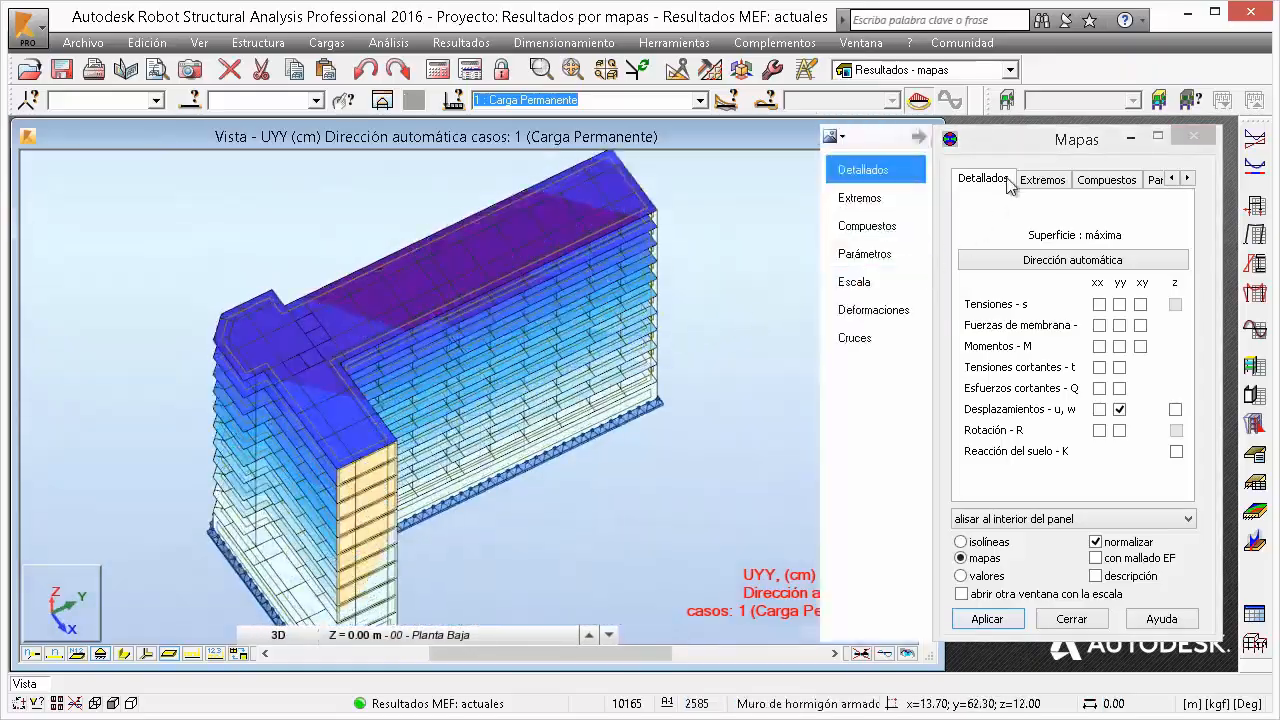
Step: Display the principal stress map for Tensiones - s, direction 1, in place of the displacement map, and clear the selection
{"action": "left_click", "coordinate": [1042, 182]}
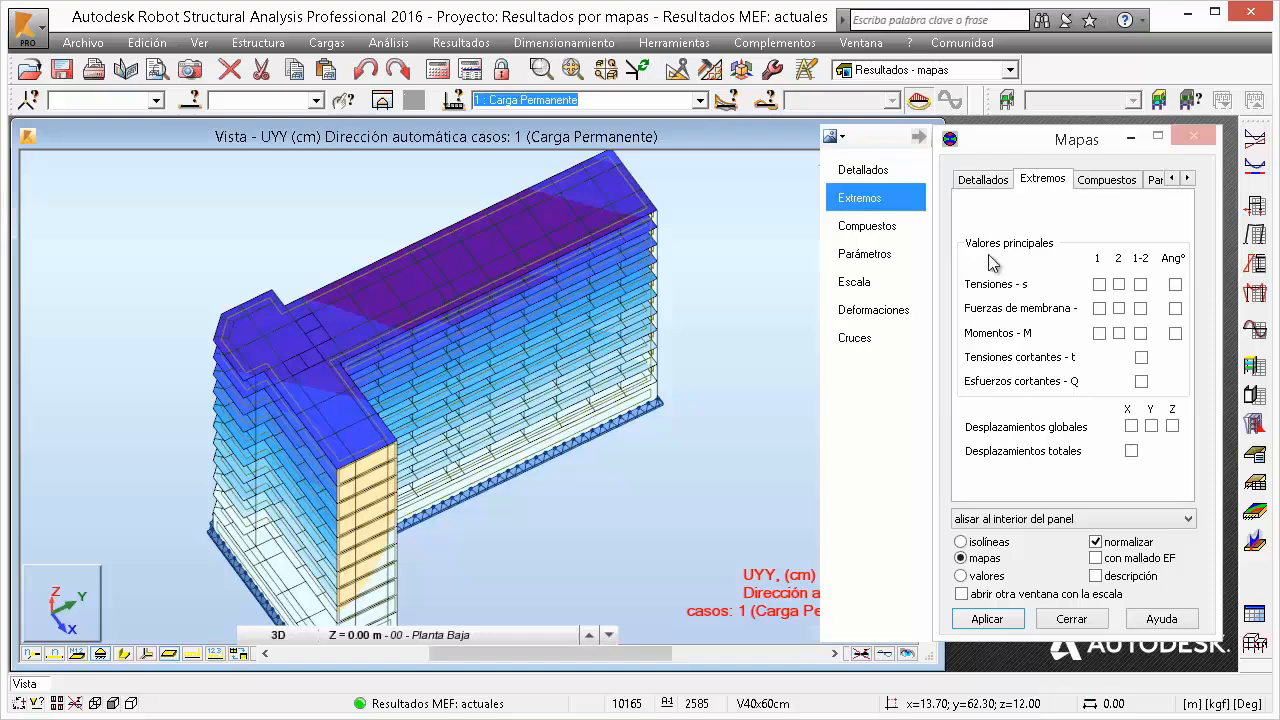
{"action": "left_click", "coordinate": [1099, 285]}
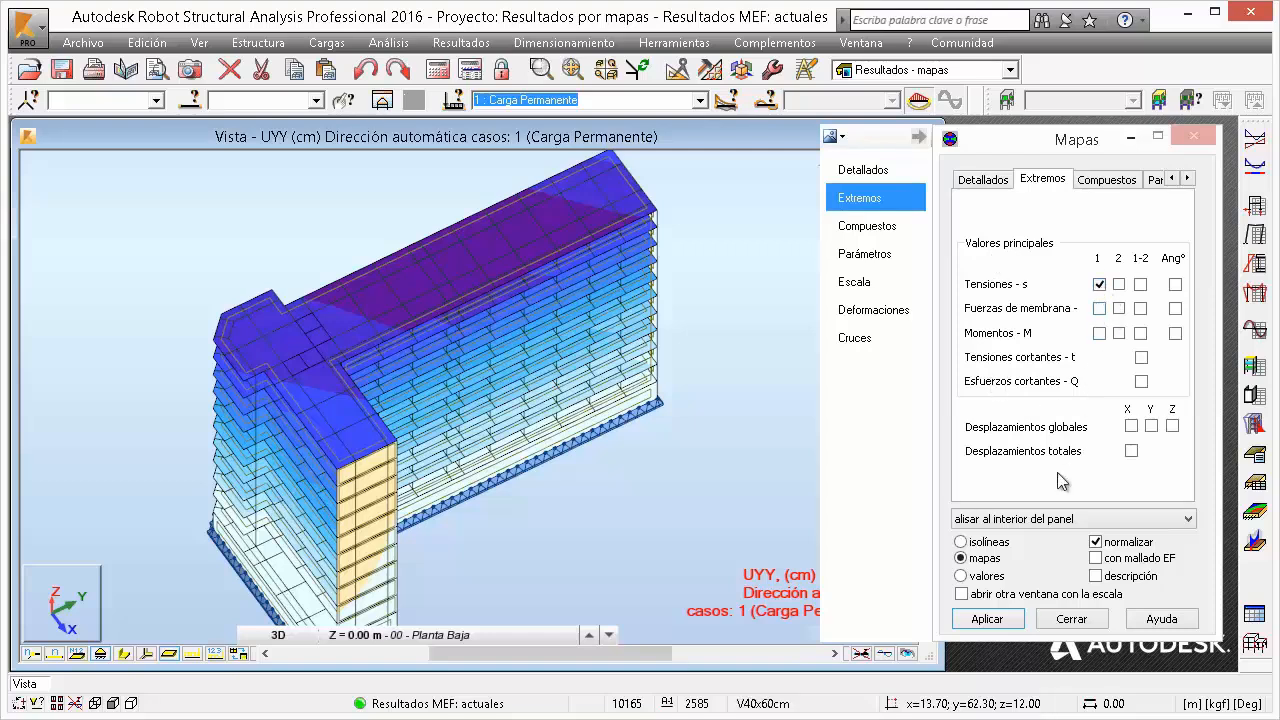
{"action": "left_click", "coordinate": [987, 618]}
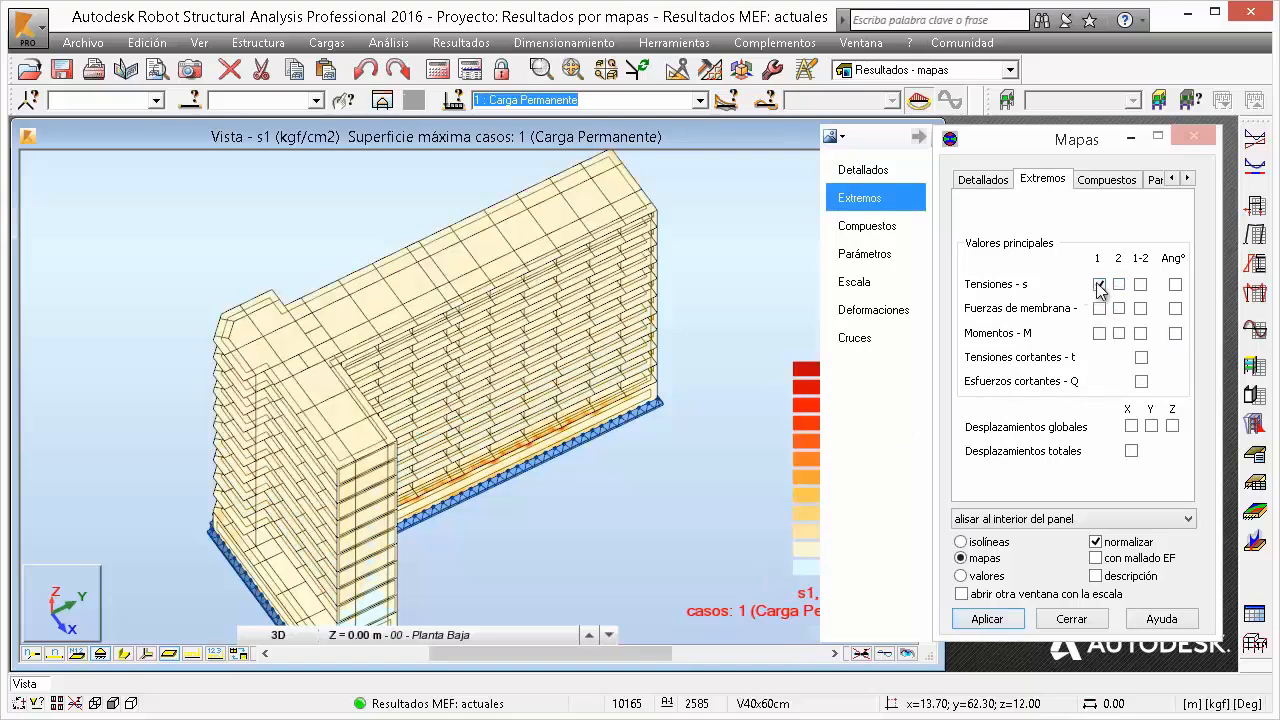
{"action": "left_click", "coordinate": [1099, 285]}
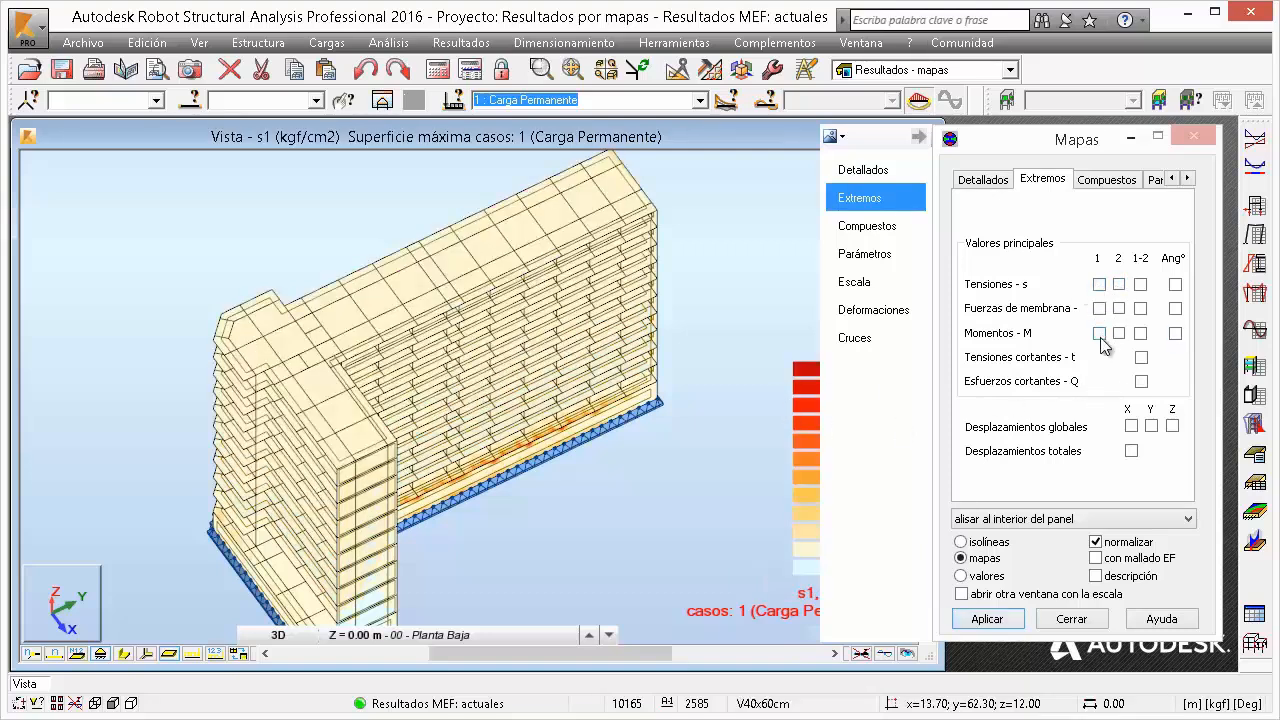
Step: Display the Mises equivalent stress map (Compuestos, Tensiones - s), inspect the building, and clear the stress selection
{"action": "left_click", "coordinate": [1104, 181]}
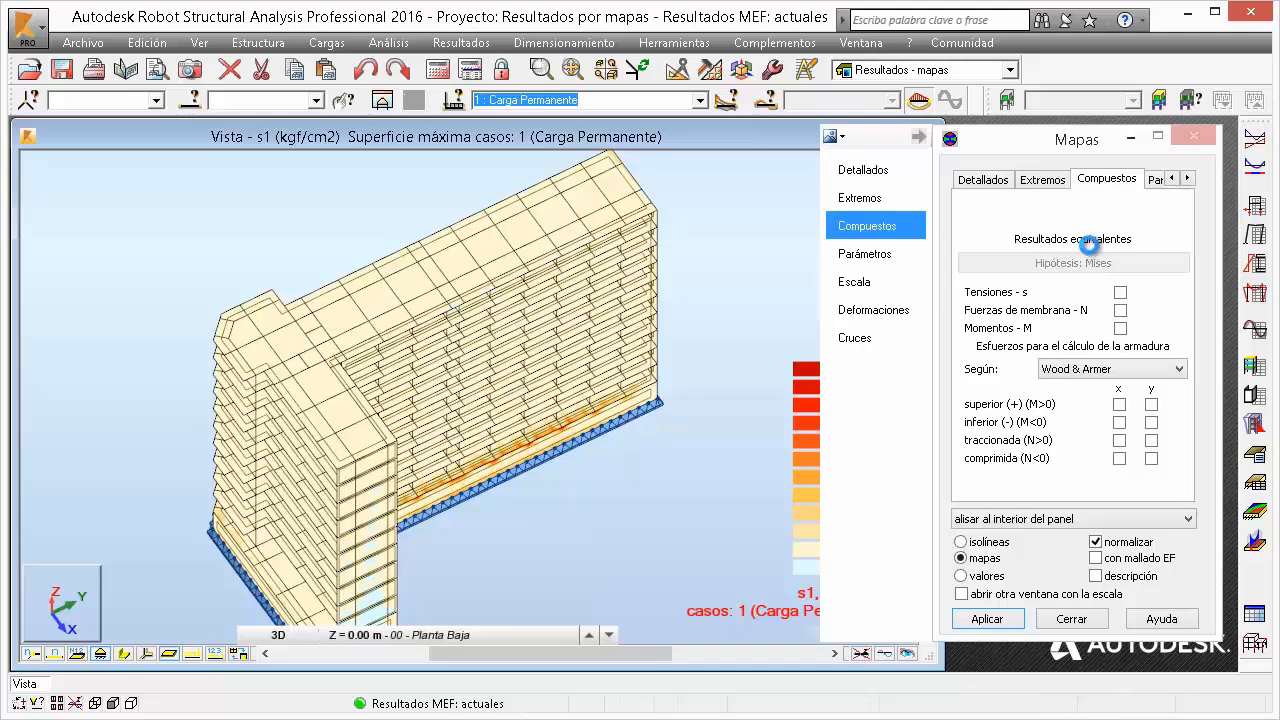
{"action": "left_click", "coordinate": [1120, 294]}
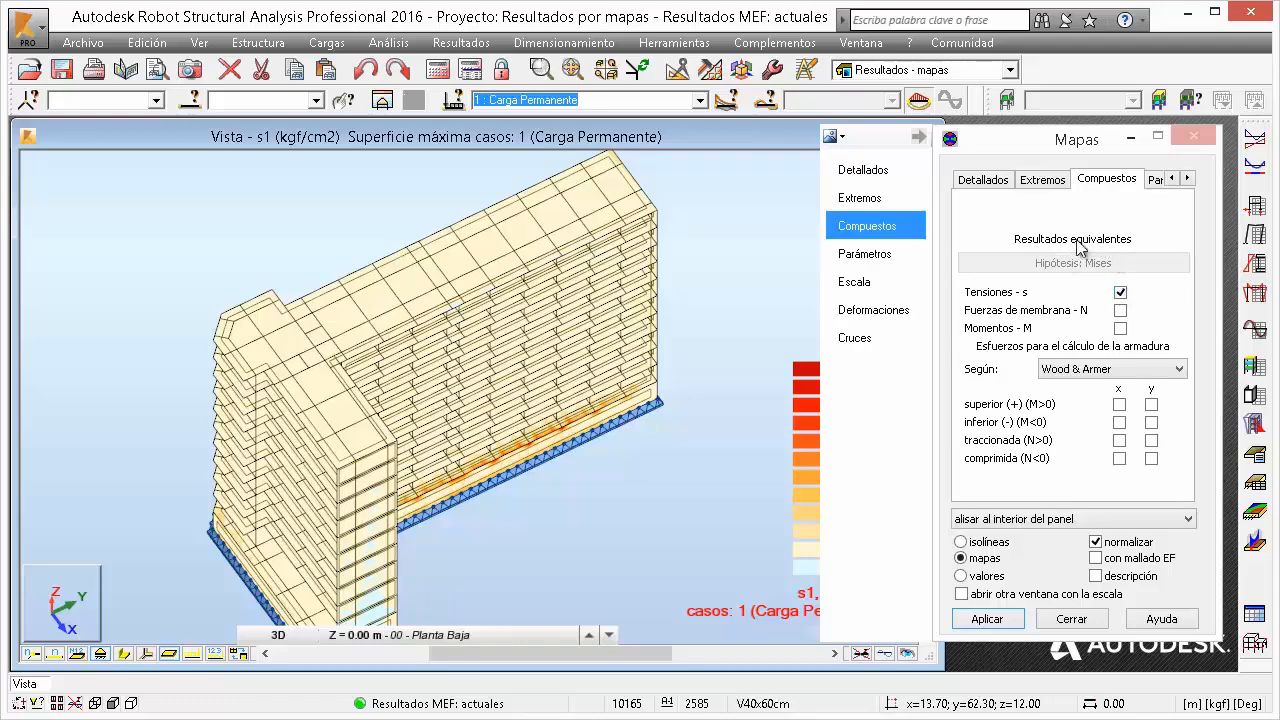
{"action": "middle_click_drag", "start_coordinate": [660, 294], "coordinate": [725, 310], "text": "shift"}
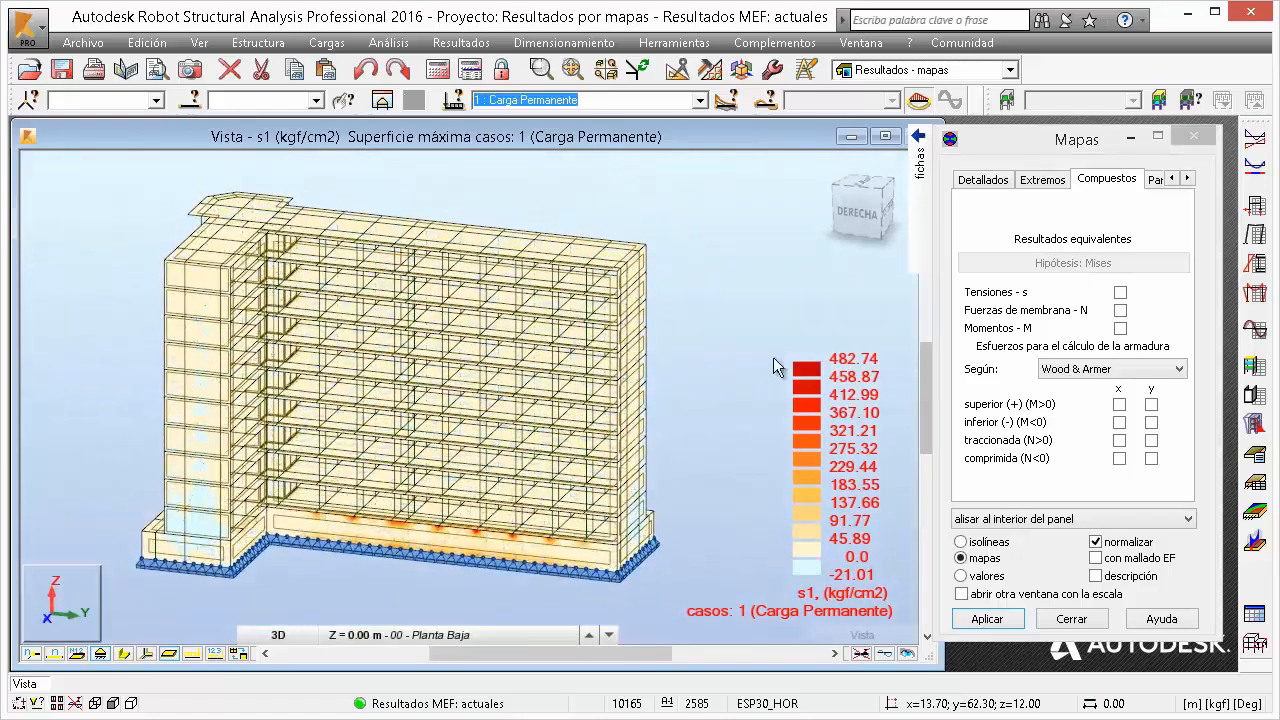
{"action": "left_click", "coordinate": [1043, 181]}
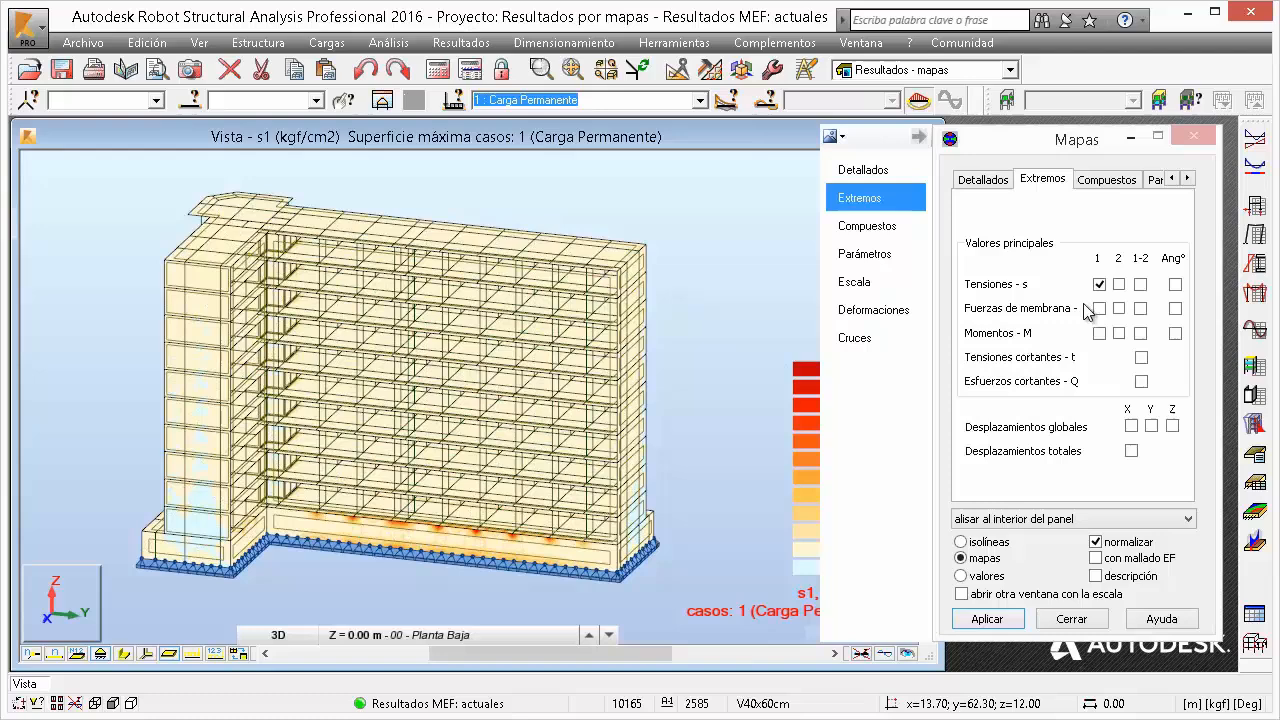
{"action": "left_click", "coordinate": [1110, 181]}
{"action": "left_click", "coordinate": [1120, 293]}
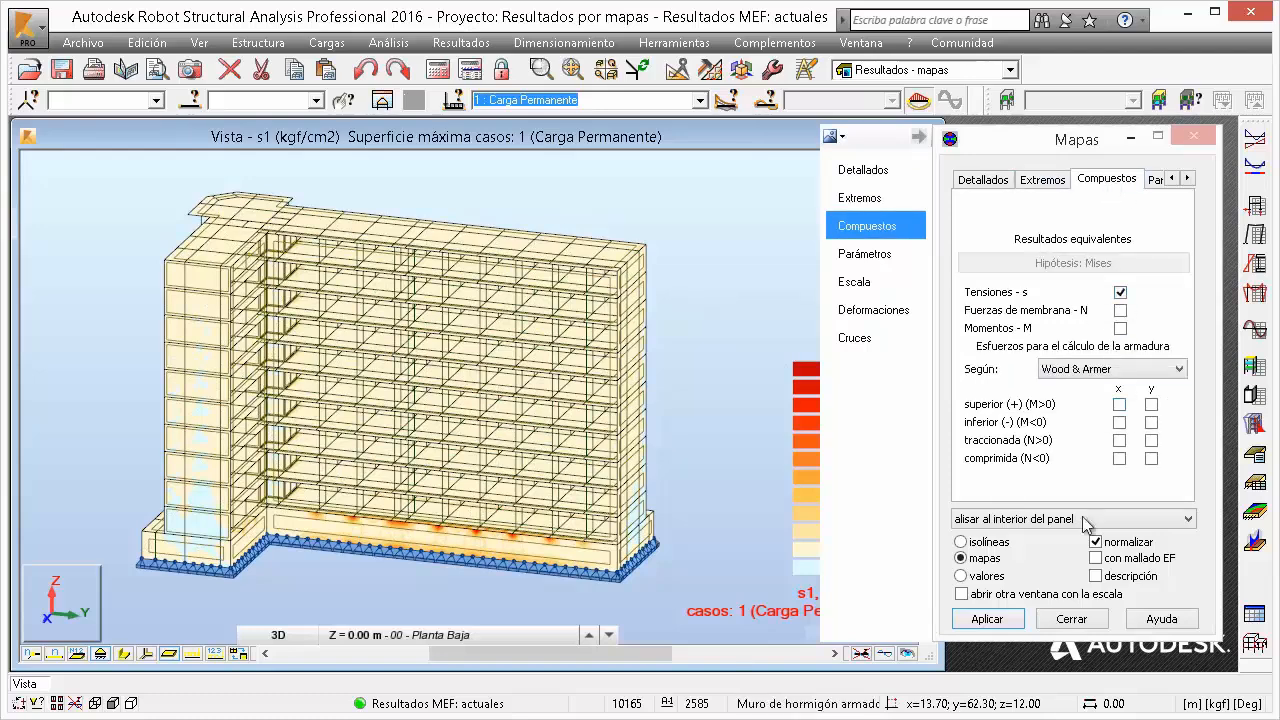
{"action": "left_click", "coordinate": [1010, 628]}
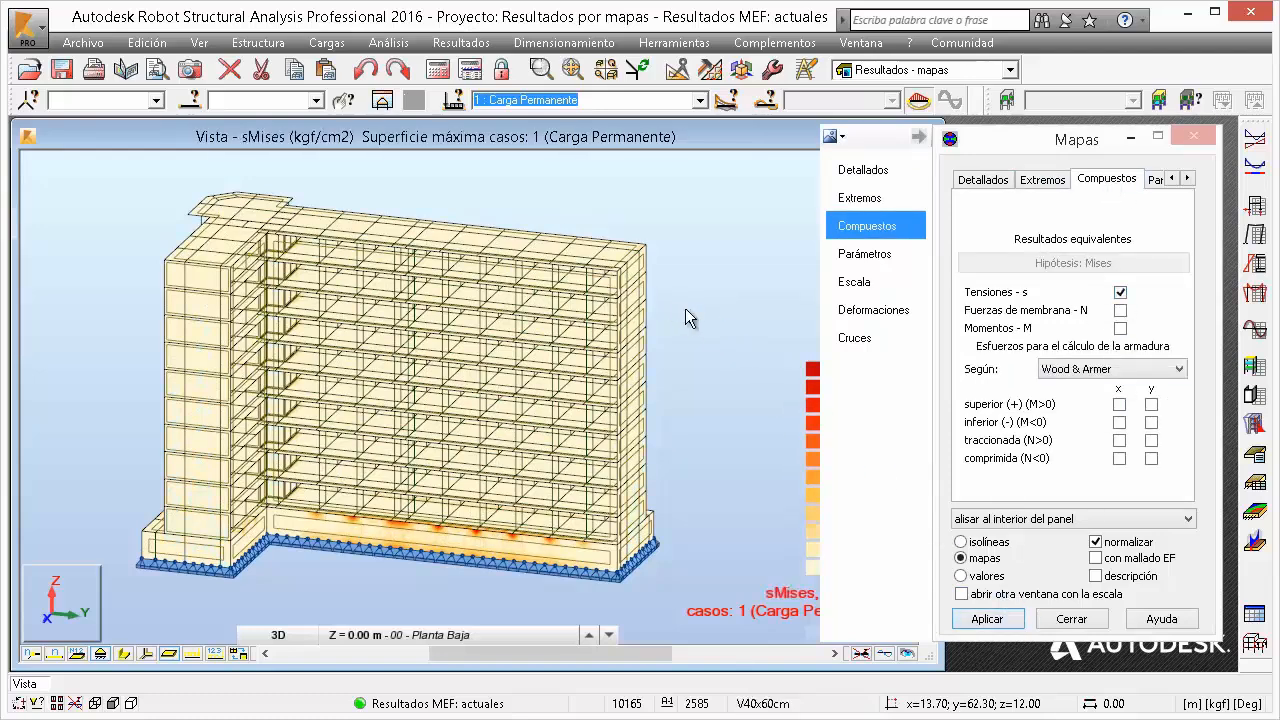
{"action": "mouse_move", "coordinate": [661, 311]}
{"action": "left_mouse_down"}
{"action": "mouse_move", "coordinate": [640, 309]}
{"action": "mouse_move", "coordinate": [663, 317]}
{"action": "left_mouse_up"}
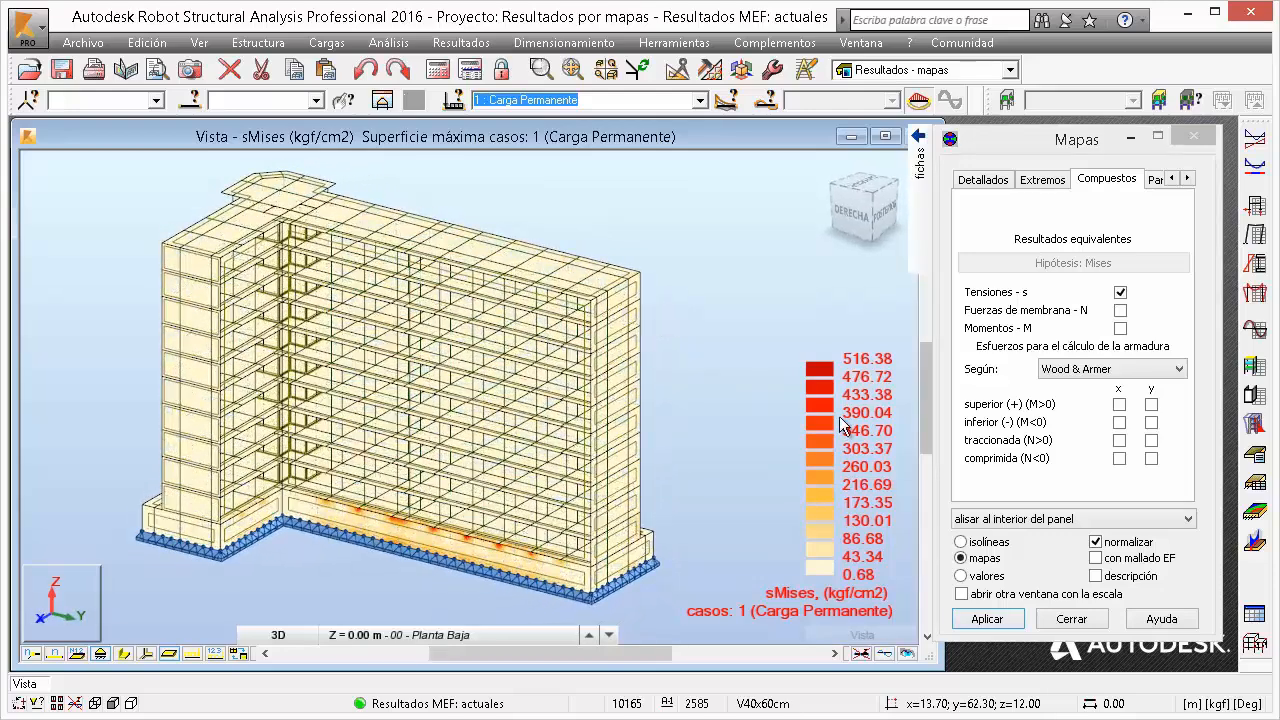
{"action": "left_click", "coordinate": [1121, 293]}
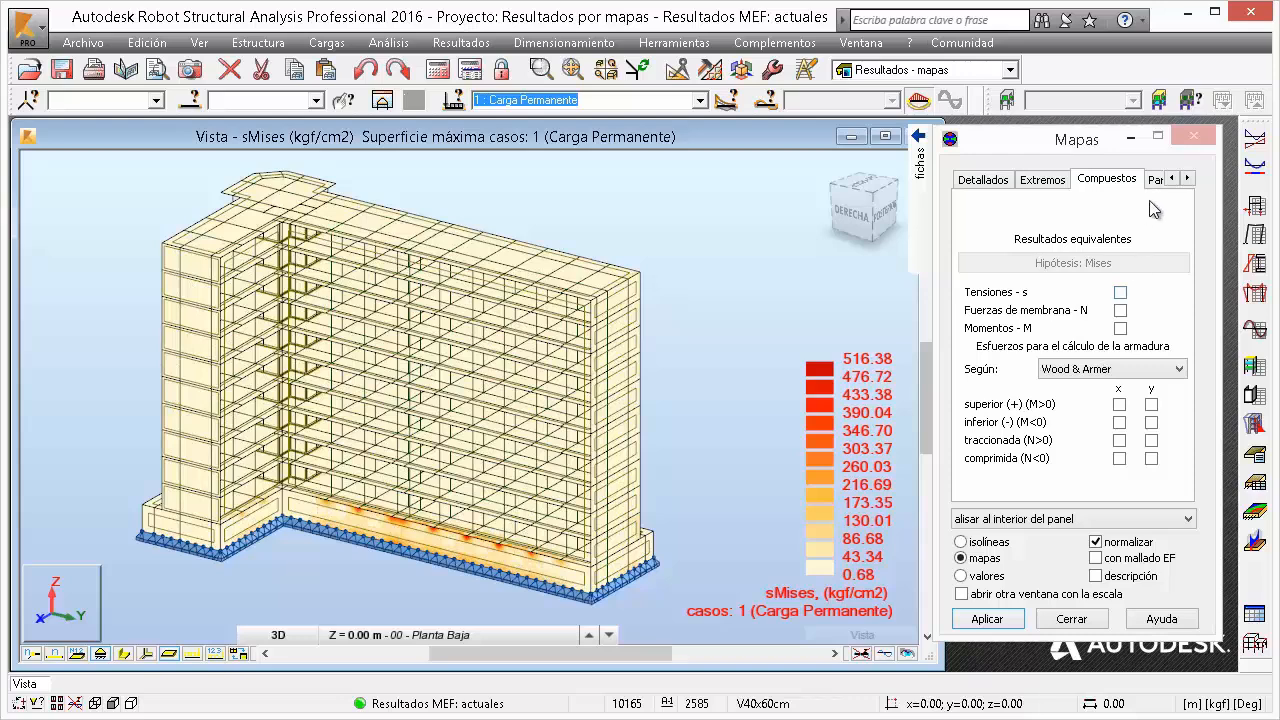
Step: Review the stress surface parameters and the map scale's available colour palettes
{"action": "left_click", "coordinate": [1157, 180]}
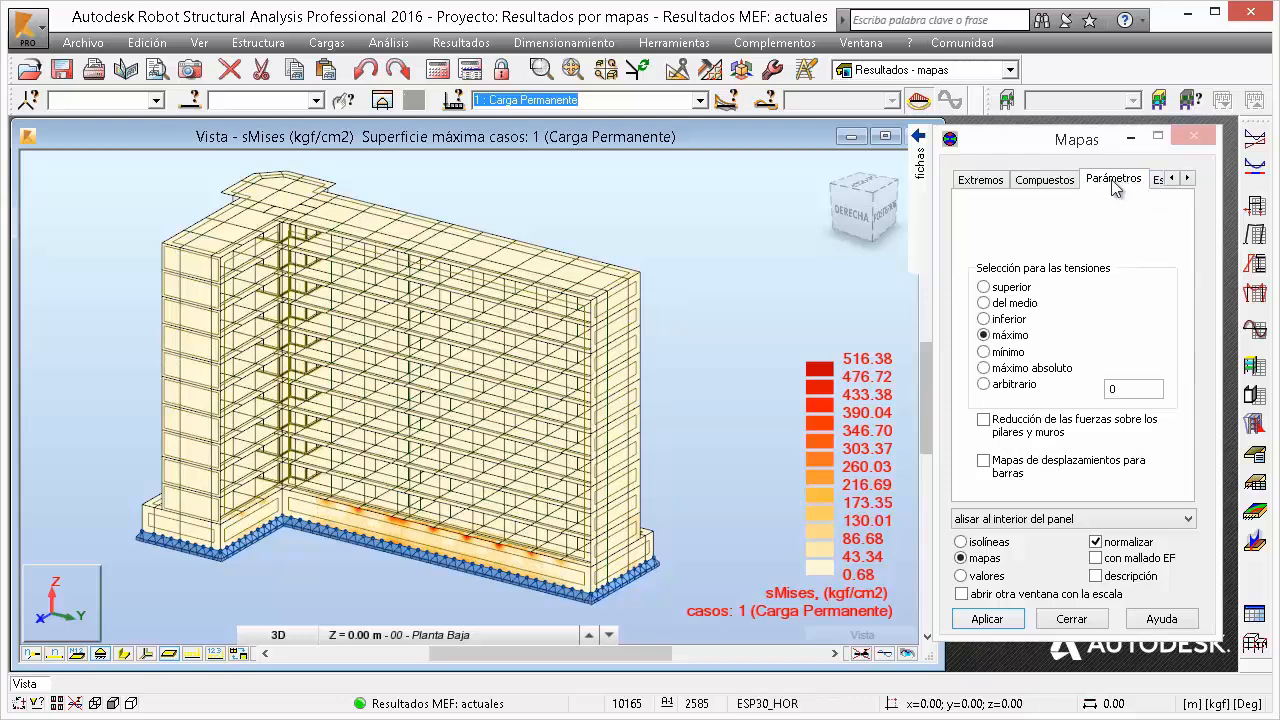
{"action": "left_click", "coordinate": [1158, 180]}
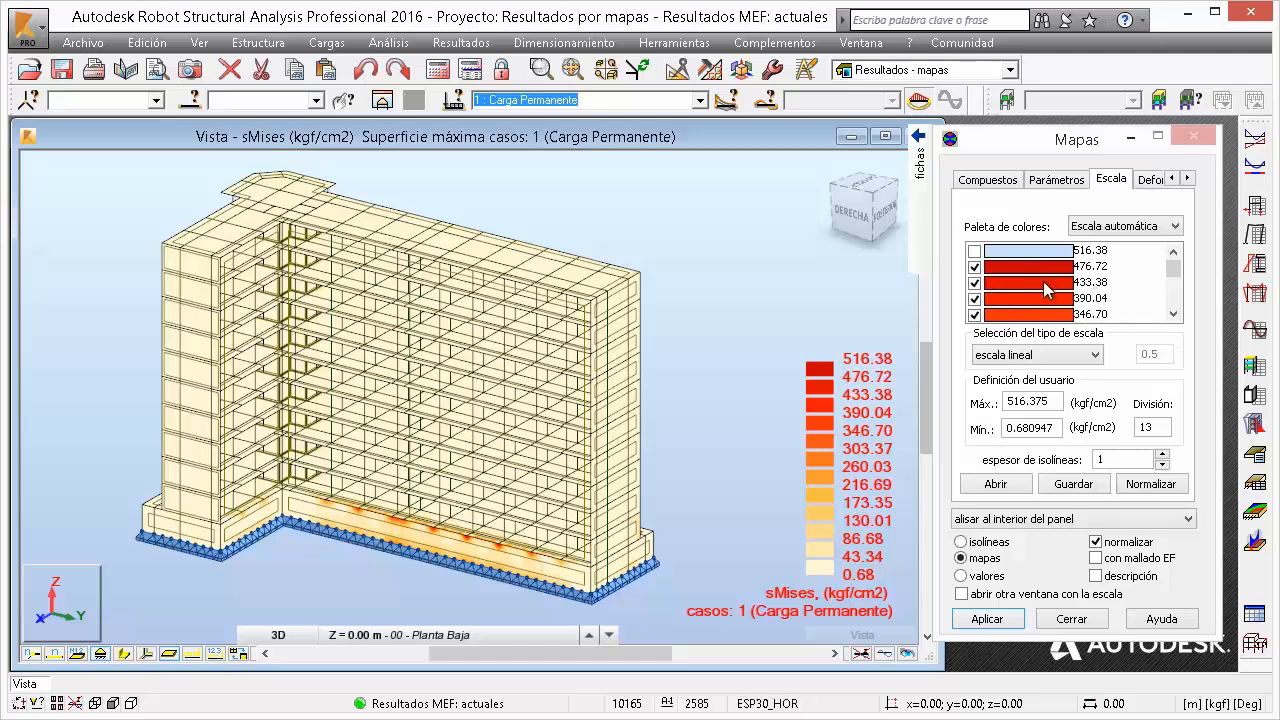
{"action": "left_click", "coordinate": [1095, 227]}
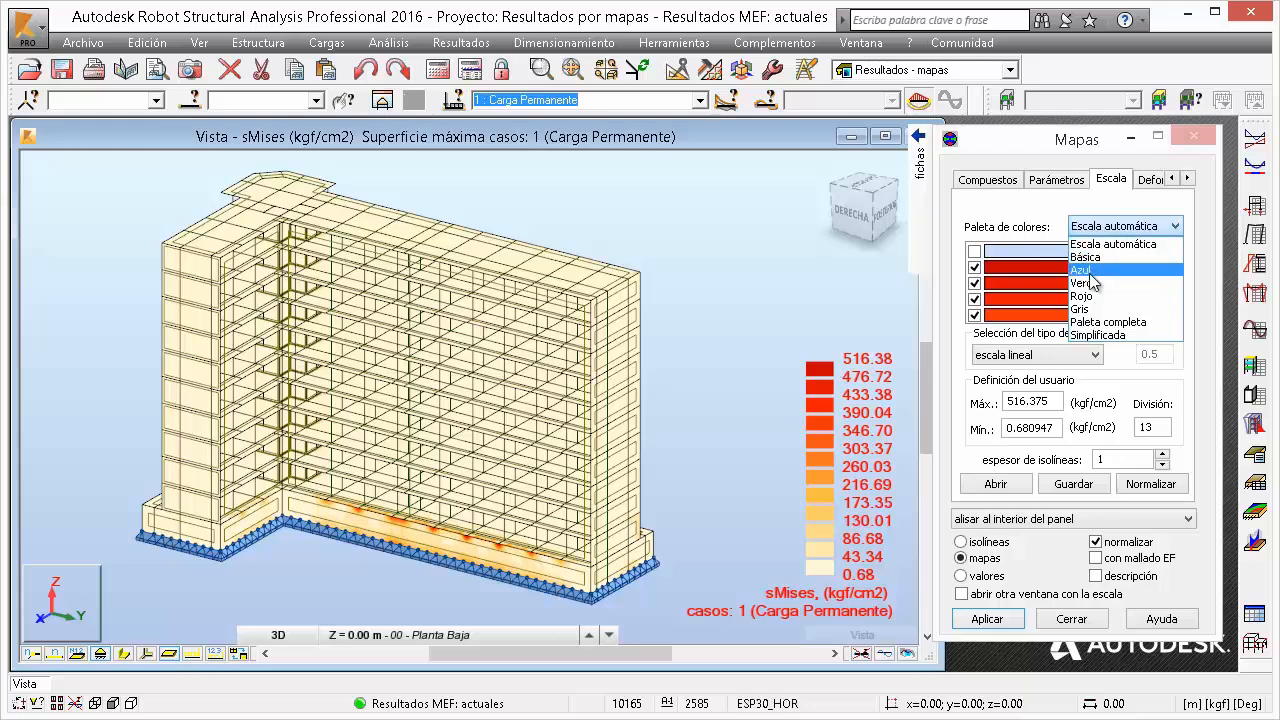
{"action": "left_click", "coordinate": [1017, 222]}
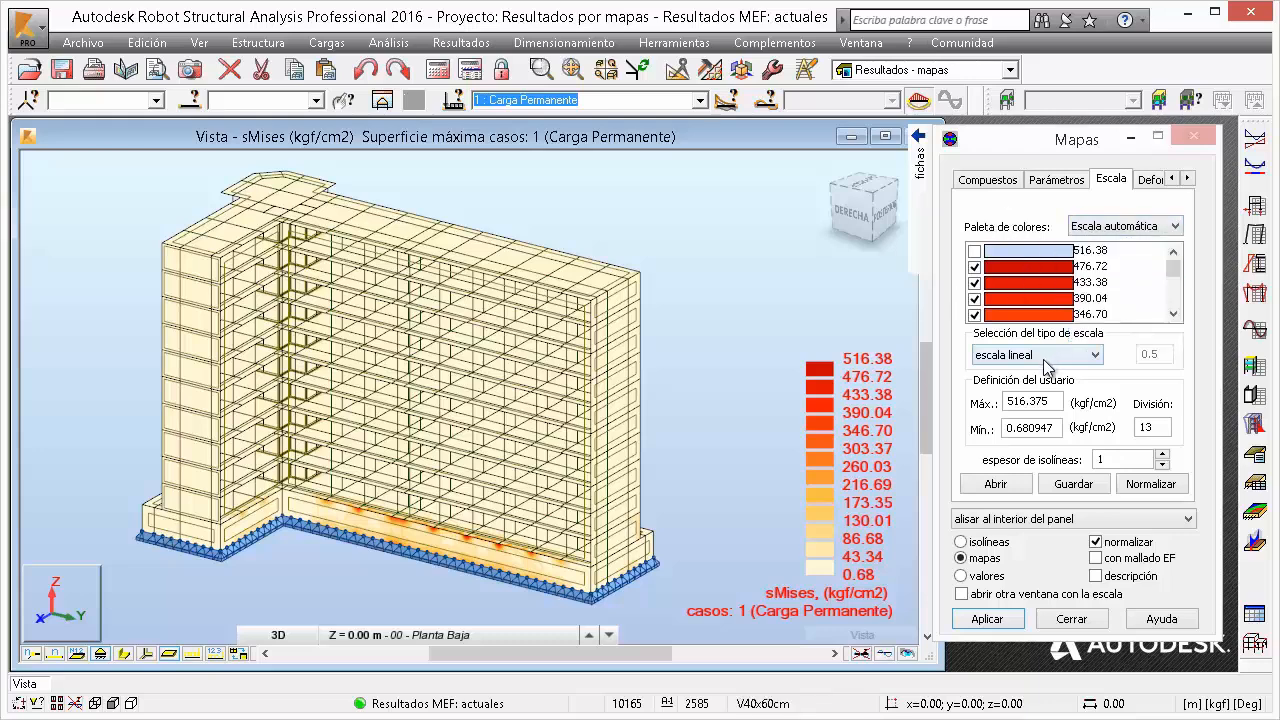
Step: Activate and apply the deformation display, and examine the building's deformed shape from another angle
{"action": "left_click", "coordinate": [1149, 181]}
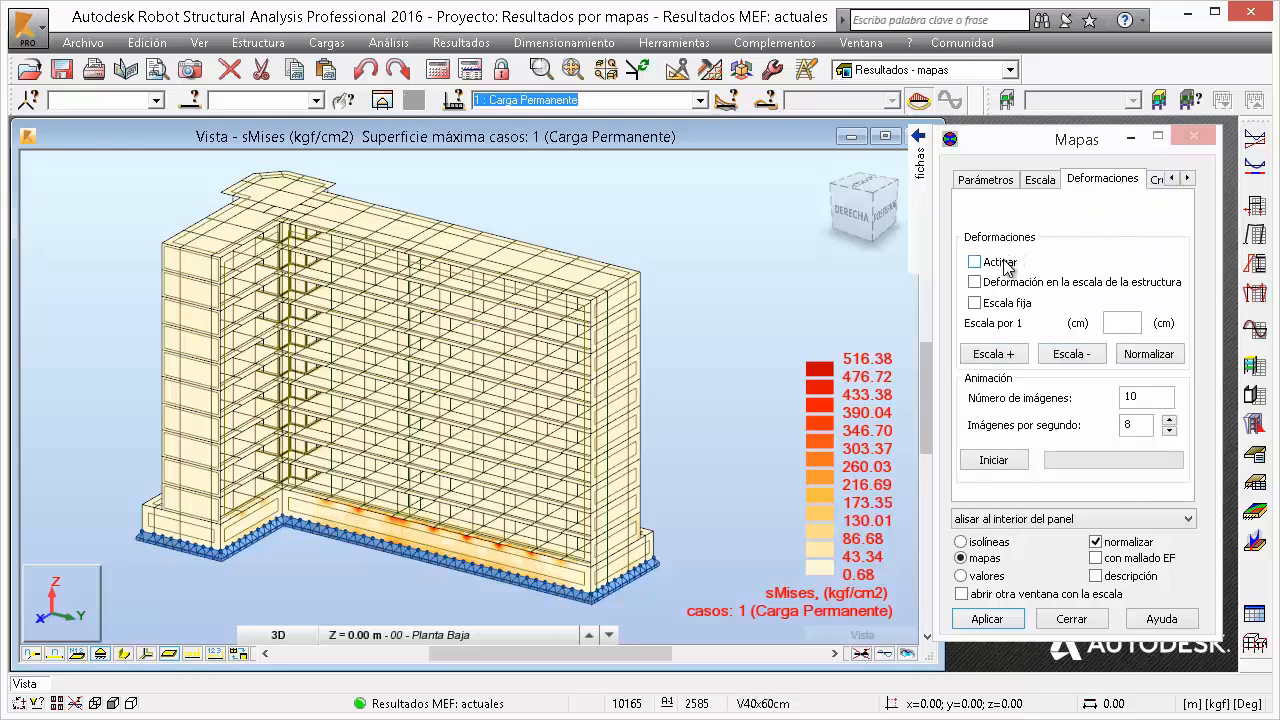
{"action": "left_click", "coordinate": [987, 619]}
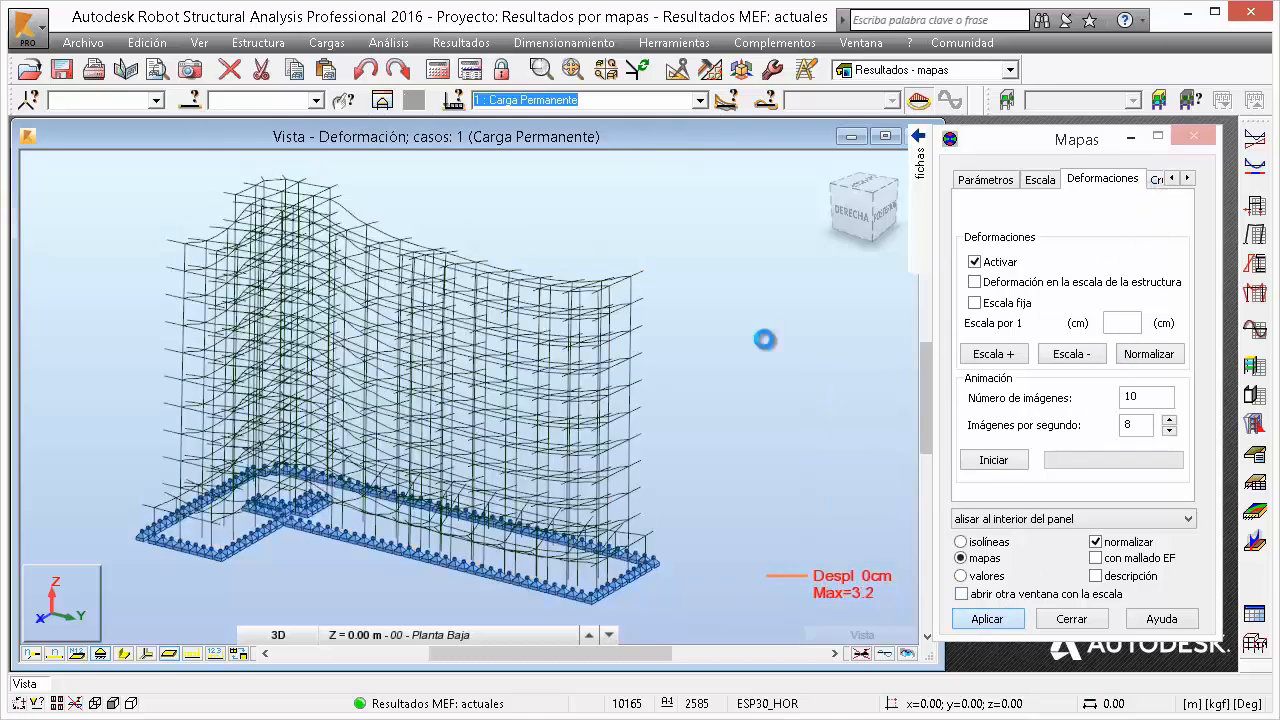
{"action": "middle_click_drag", "start_coordinate": [729, 339], "coordinate": [874, 364], "text": "shift"}
Step: Deactivate and apply the deformation display, look at the Cruces options, and return to the Detallados results
{"action": "left_click", "coordinate": [996, 261]}
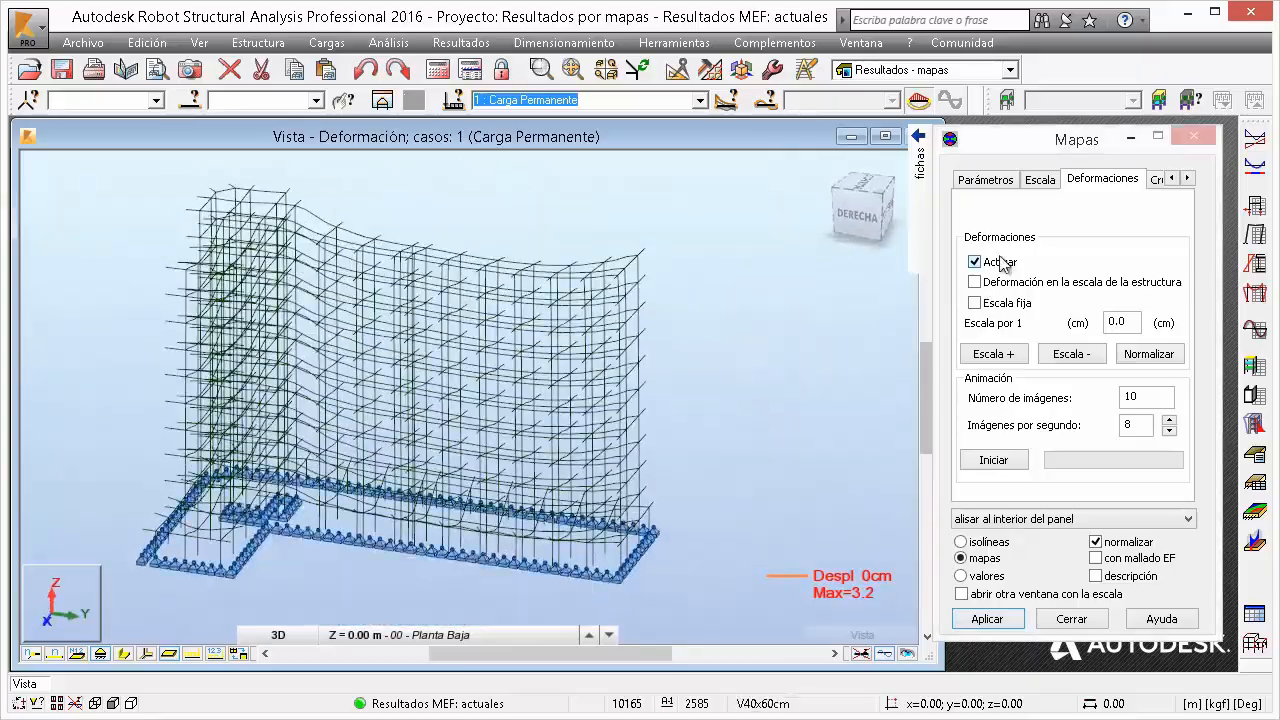
{"action": "left_click", "coordinate": [987, 619]}
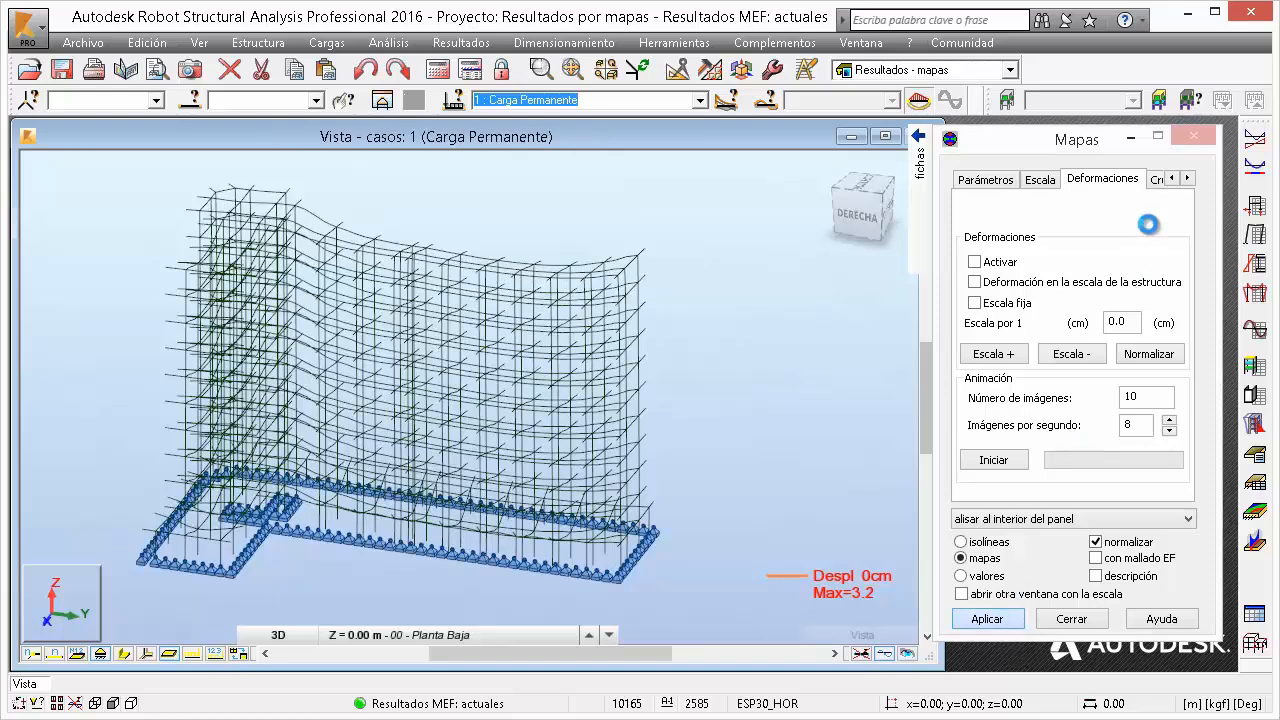
{"action": "left_click", "coordinate": [1158, 178]}
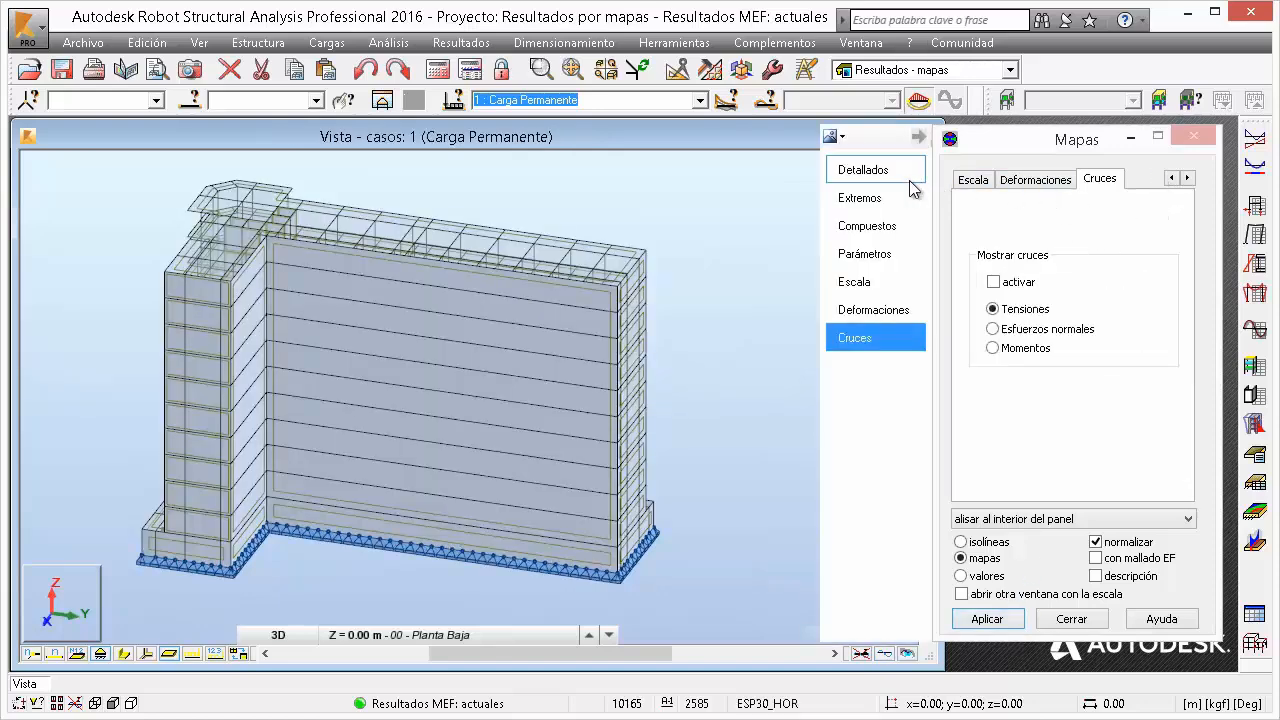
{"action": "left_click", "coordinate": [888, 172]}
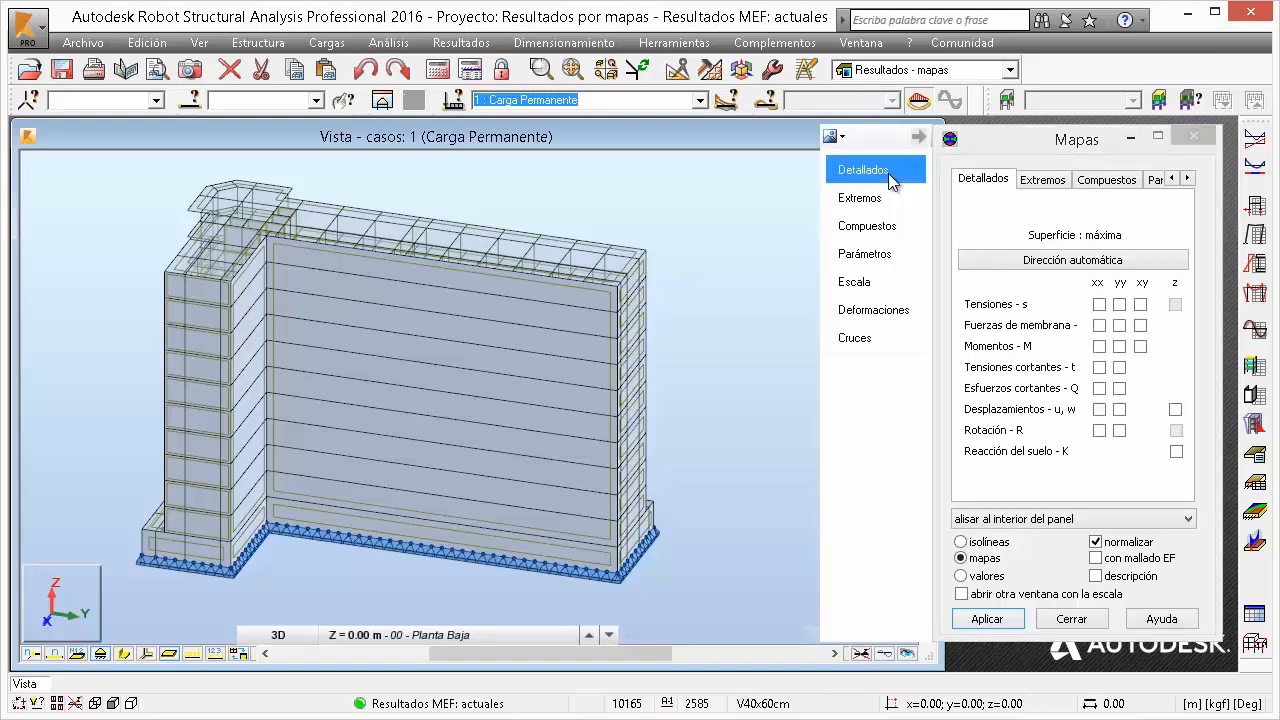
{"action": "left_click", "coordinate": [1011, 71]}
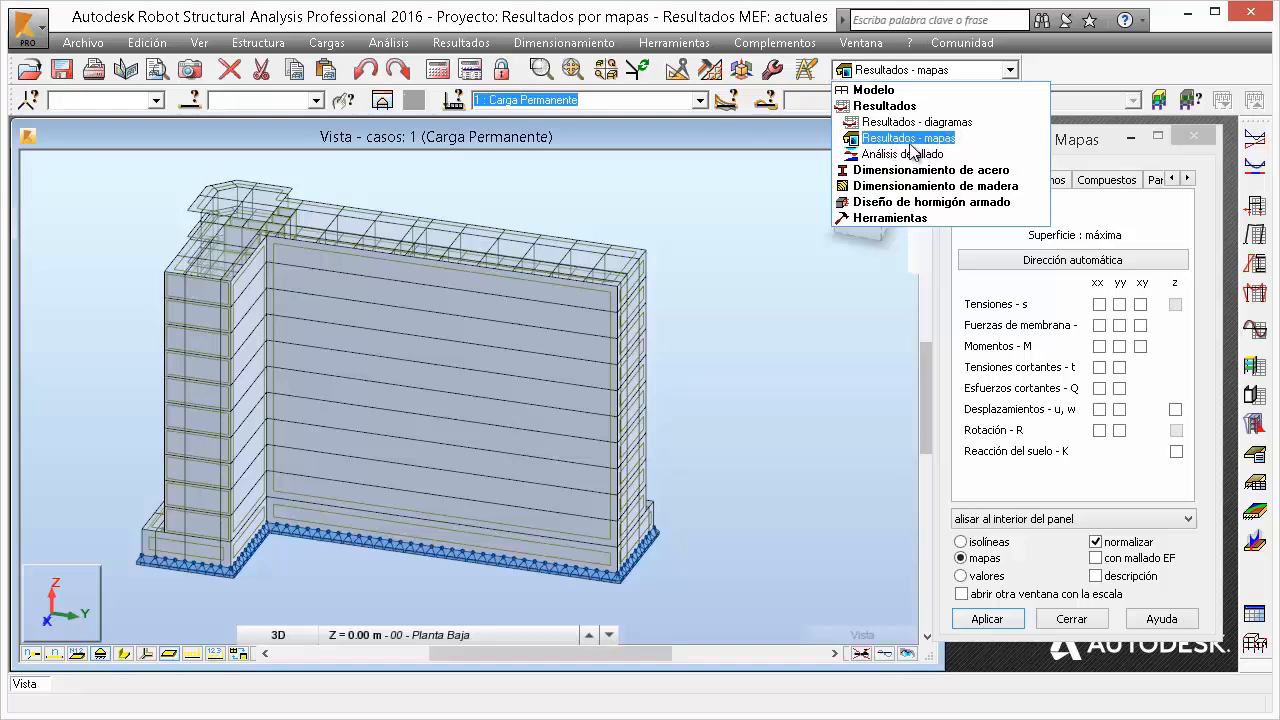
{"action": "left_click", "coordinate": [1075, 153]}
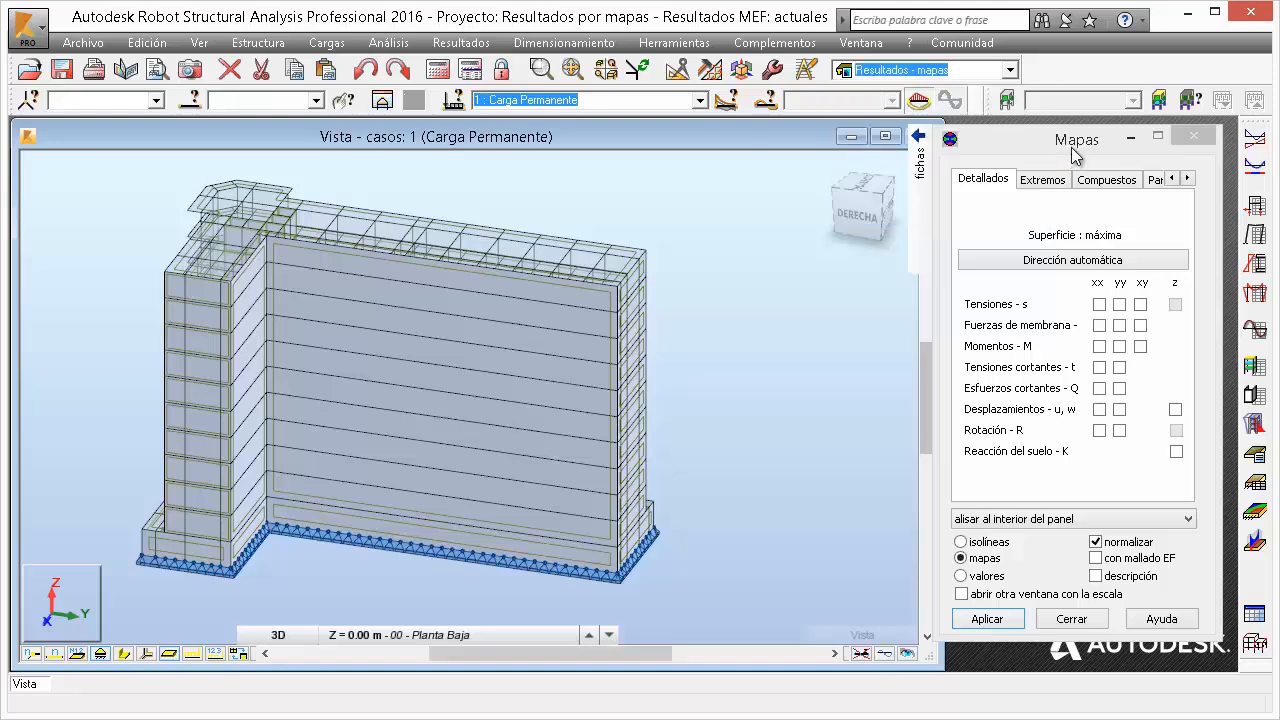